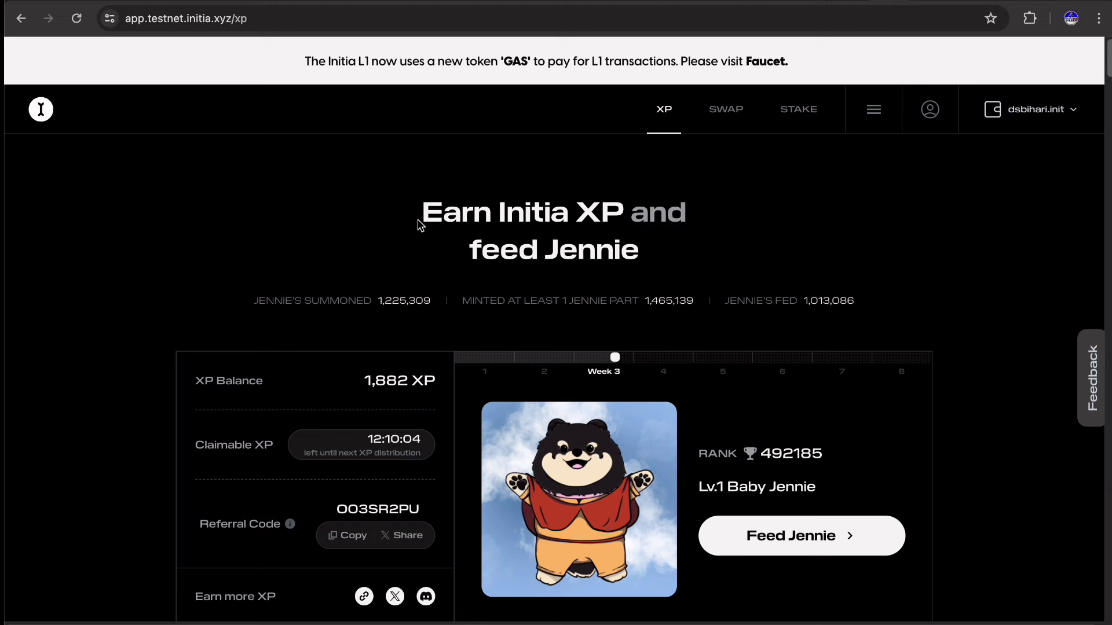
# Review the XP page from its heading down to the six Week 3 bonus tasks.
pyautogui.moveTo(426, 226); pyautogui.dragTo(561, 251)
pyautogui.click(620, 261)
pyautogui.scroll(-10, 566, 361)
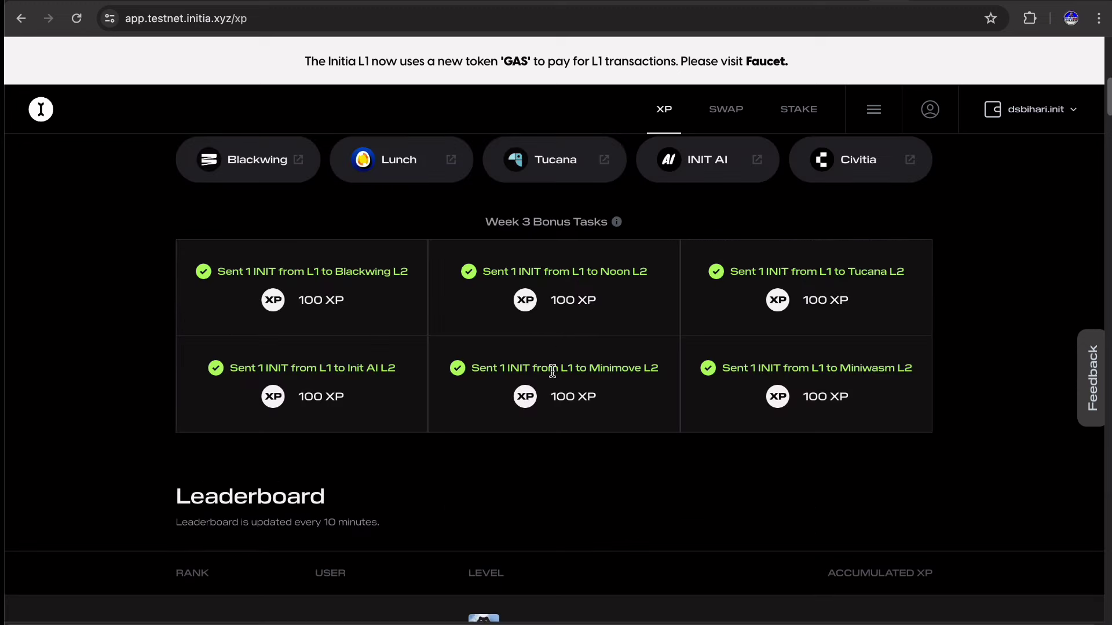
pyautogui.moveTo(478, 229); pyautogui.dragTo(647, 233)
pyautogui.click(639, 237)
pyautogui.moveTo(187, 271); pyautogui.dragTo(966, 438)
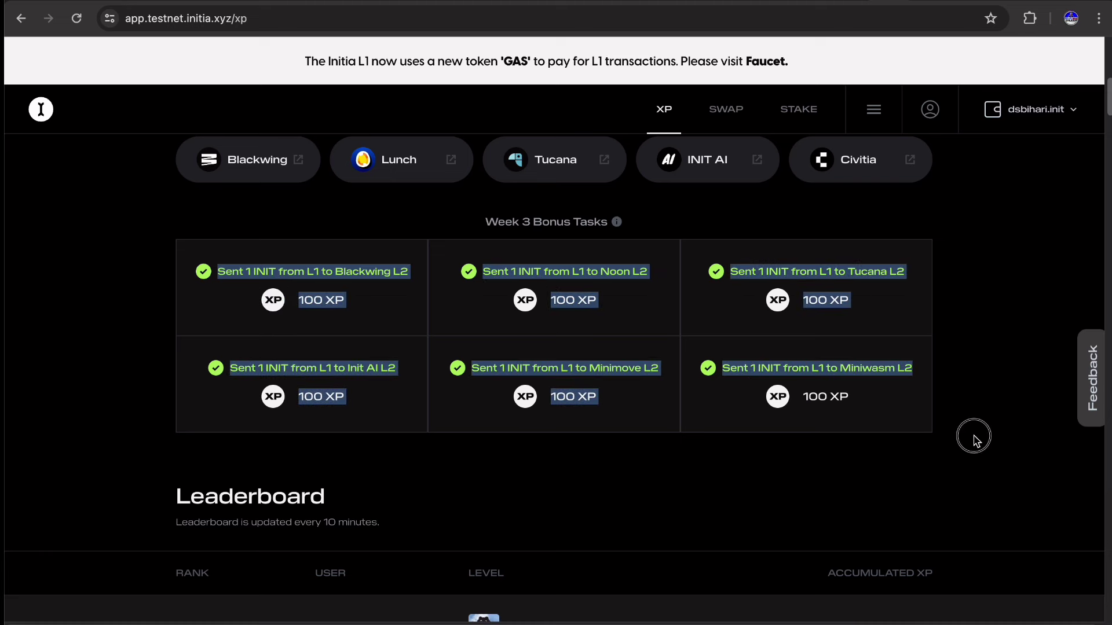
pyautogui.click(973, 437)
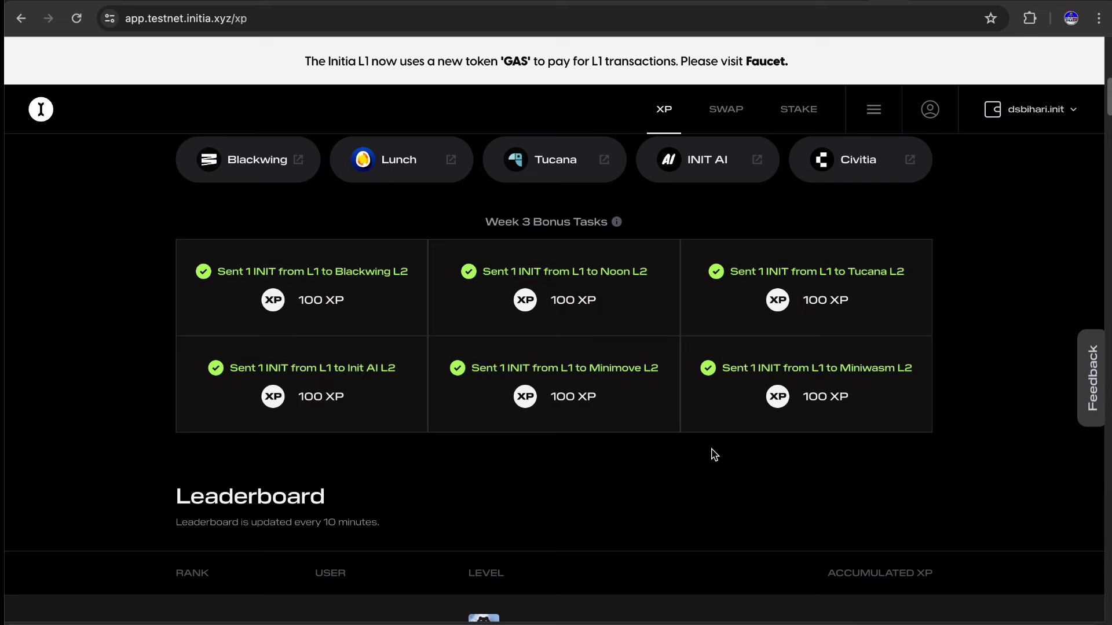
pyautogui.scroll(8, 712, 462)
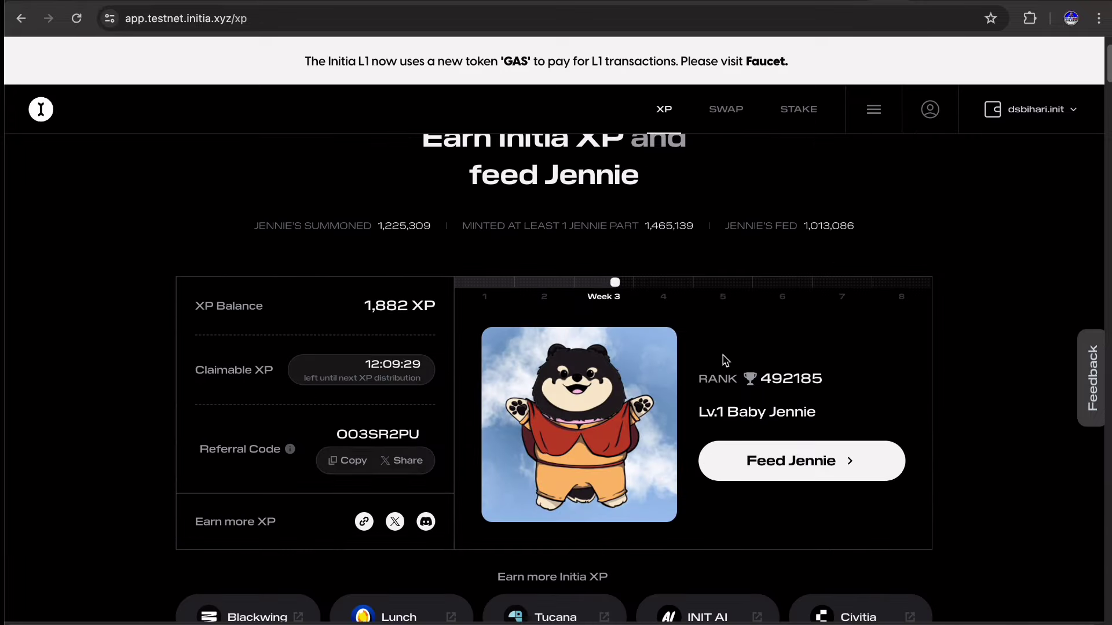
pyautogui.scroll(1, 697, 360)
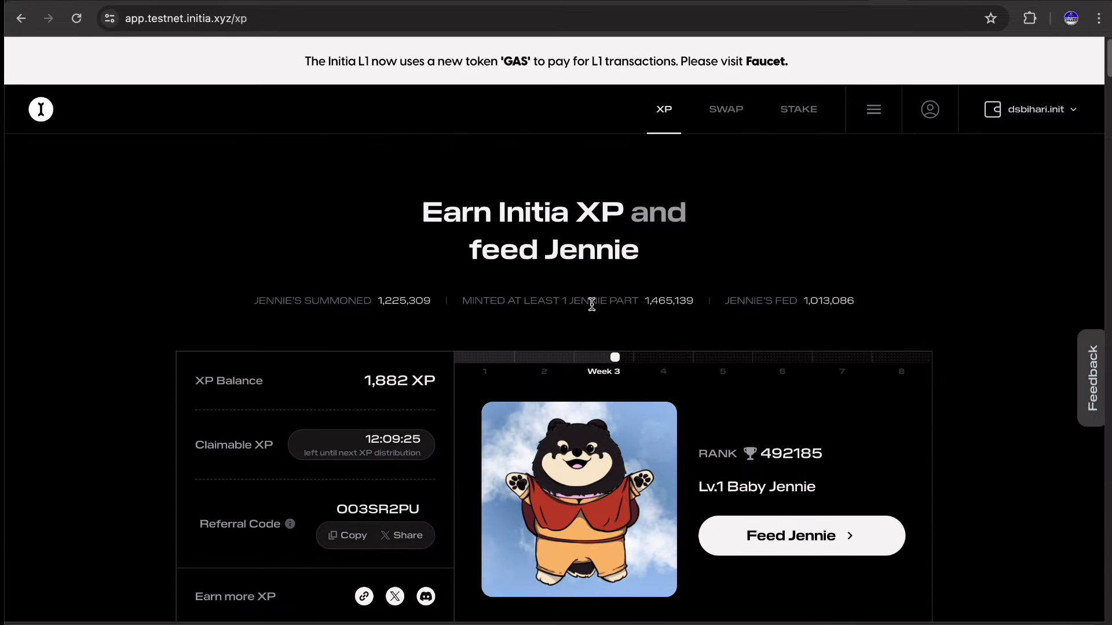
# View the Initia faucet page and check the connected wallet's token assets.
pyautogui.click(774, 67)
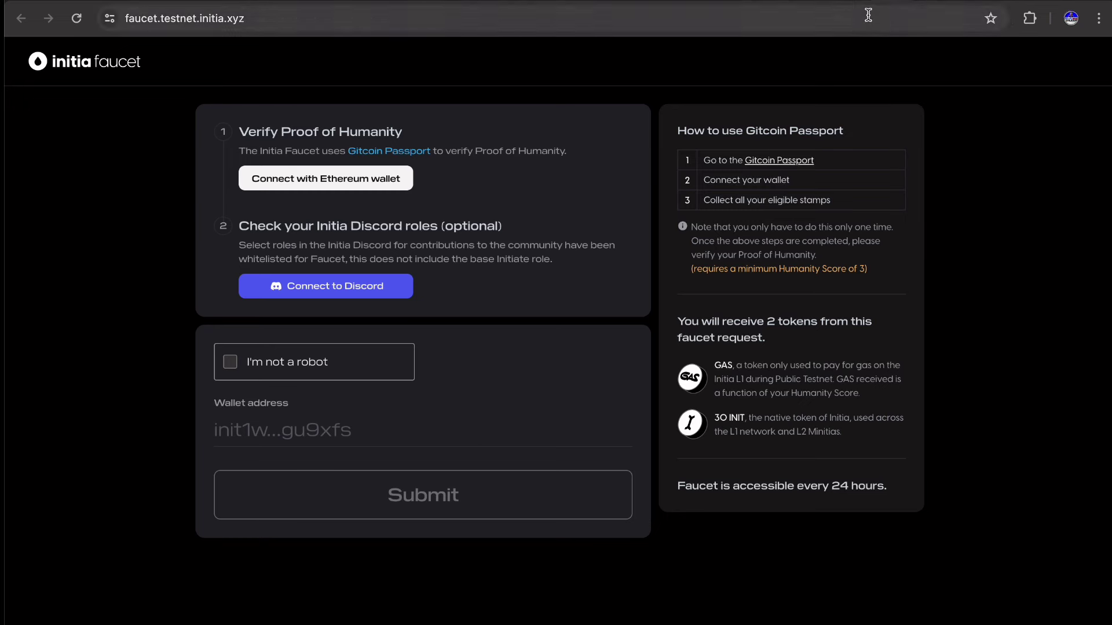
pyautogui.click(1013, 2)
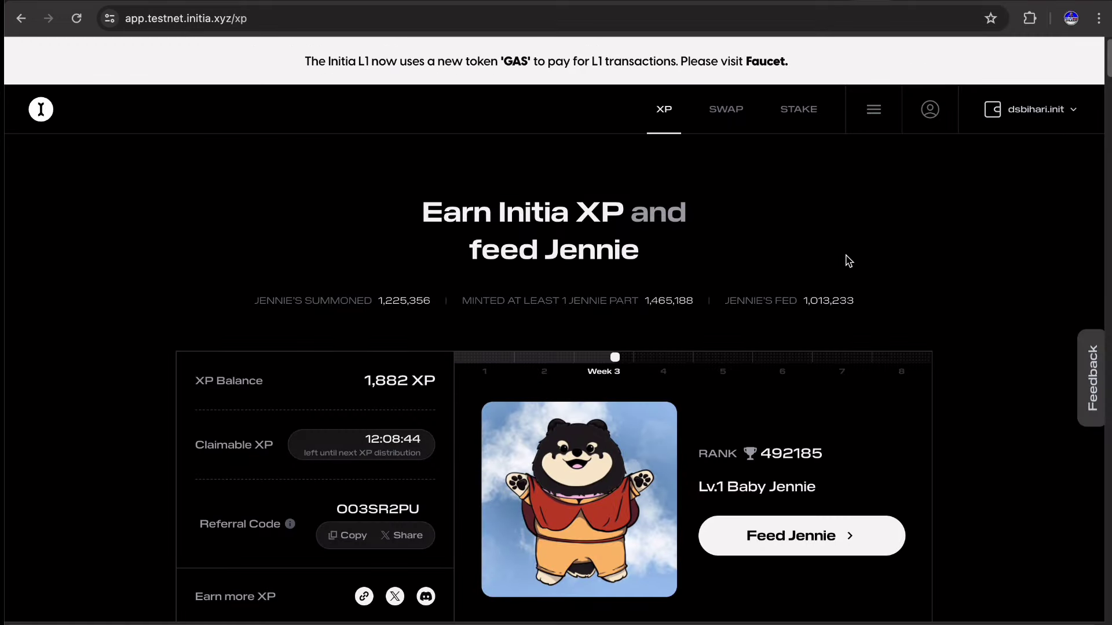
pyautogui.click(1048, 111)
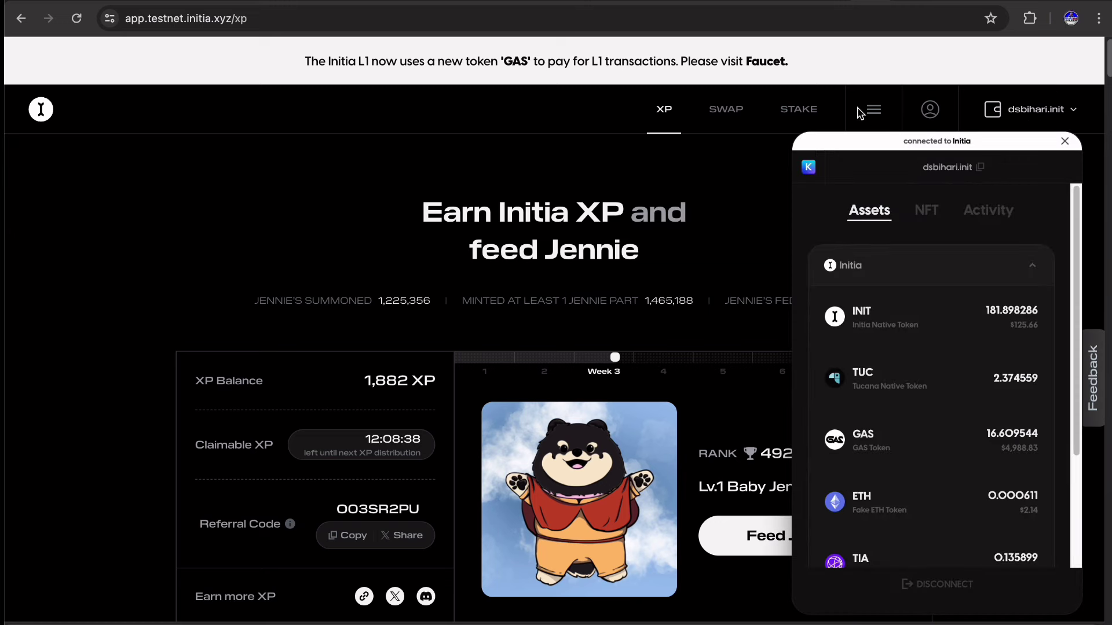
pyautogui.click(766, 62)
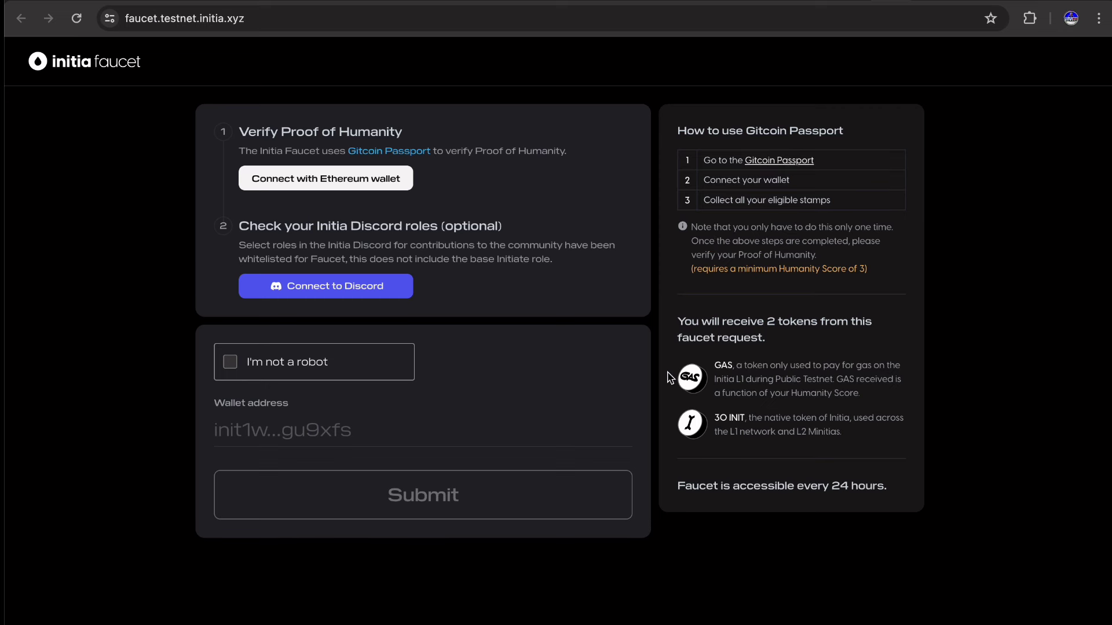
pyautogui.click(870, 3)
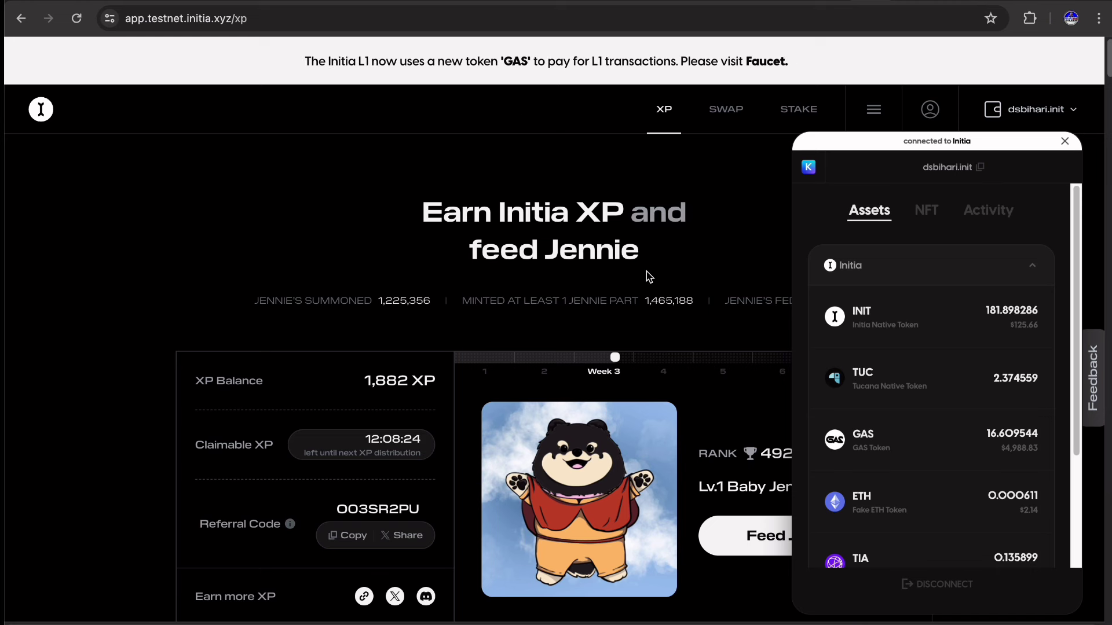
pyautogui.click(713, 242)
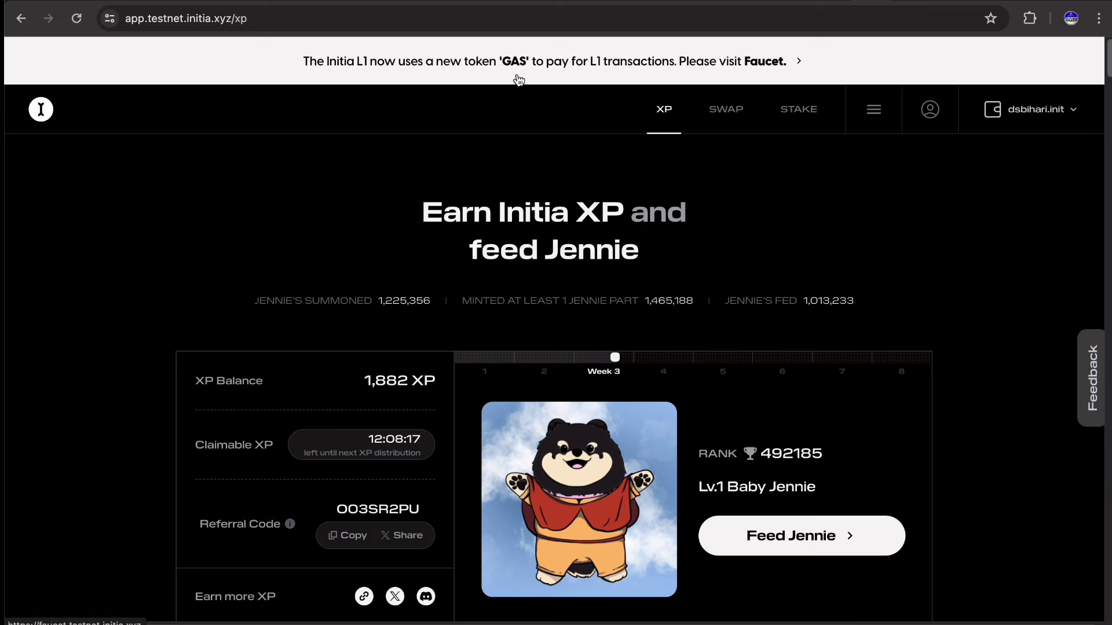
# Read the info note for the Week 3 Bonus Tasks on the XP page.
pyautogui.scroll(-4, 533, 99)
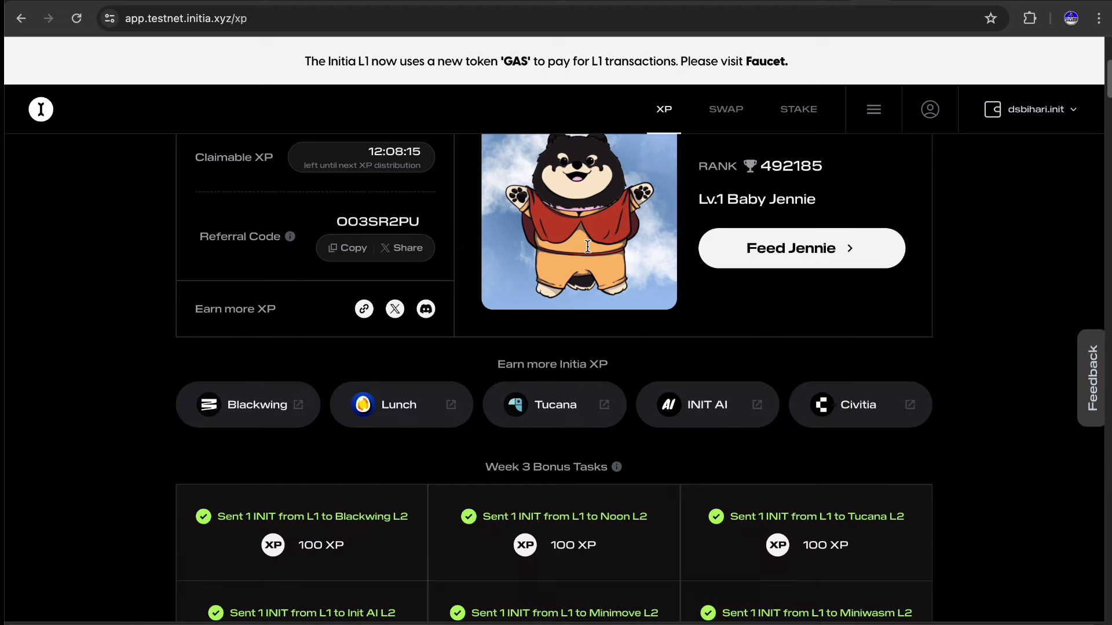
pyautogui.scroll(1, 507, 62)
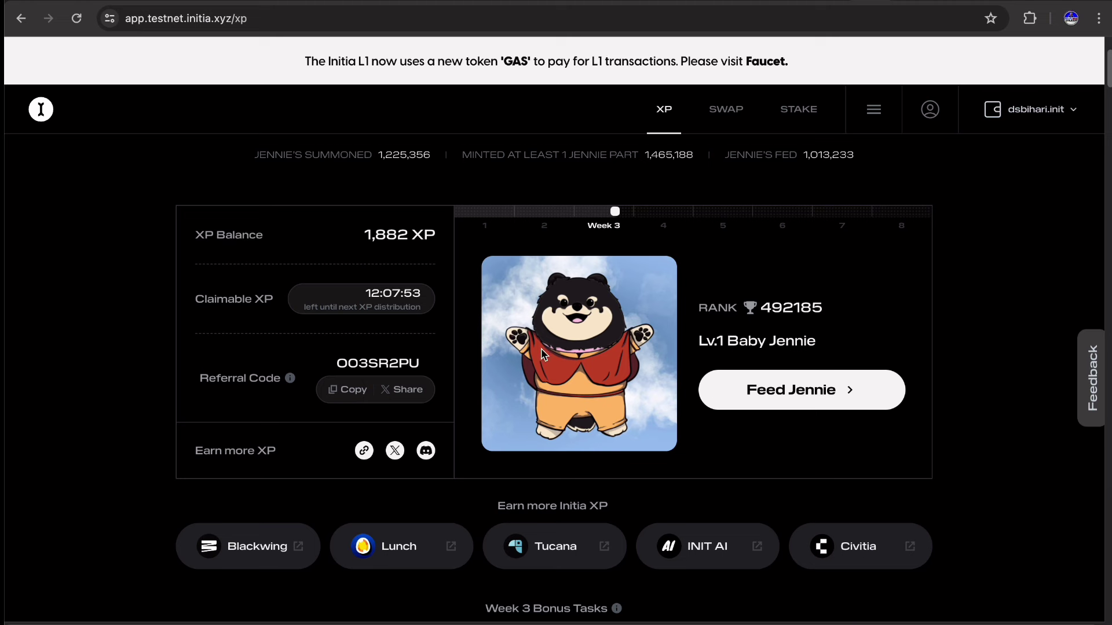
pyautogui.scroll(-5, 541, 349)
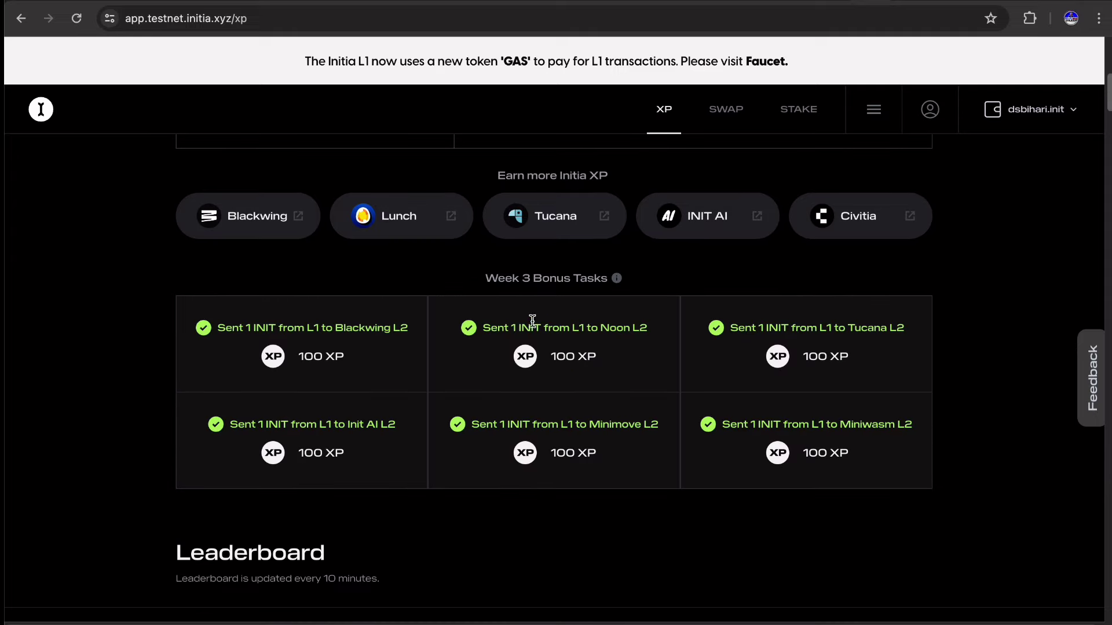
pyautogui.moveTo(487, 278); pyautogui.dragTo(618, 287)
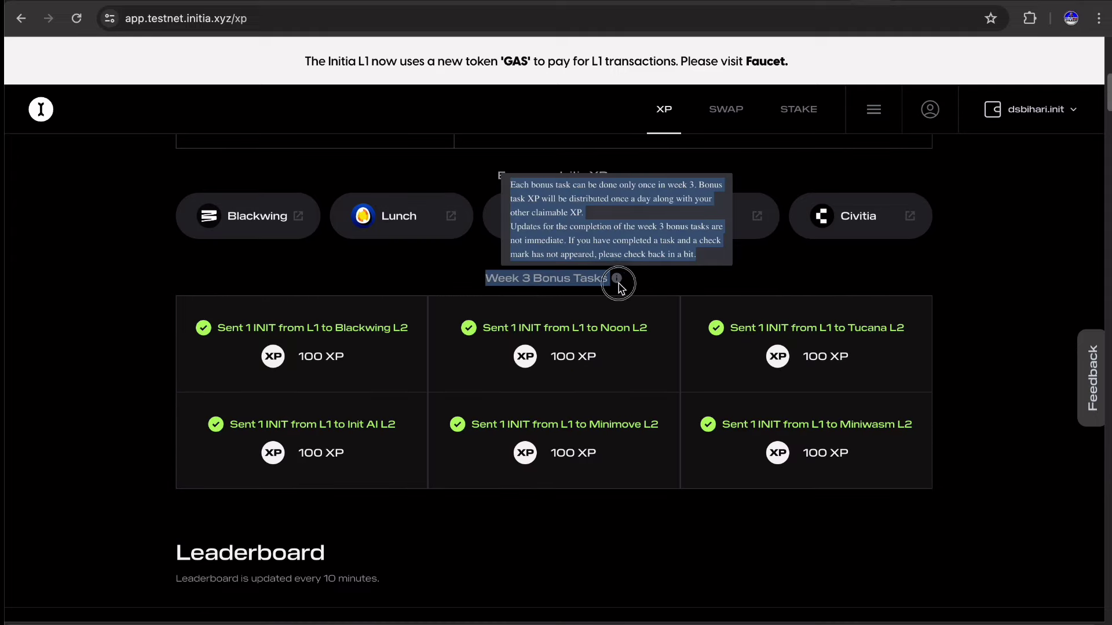
pyautogui.click(726, 282)
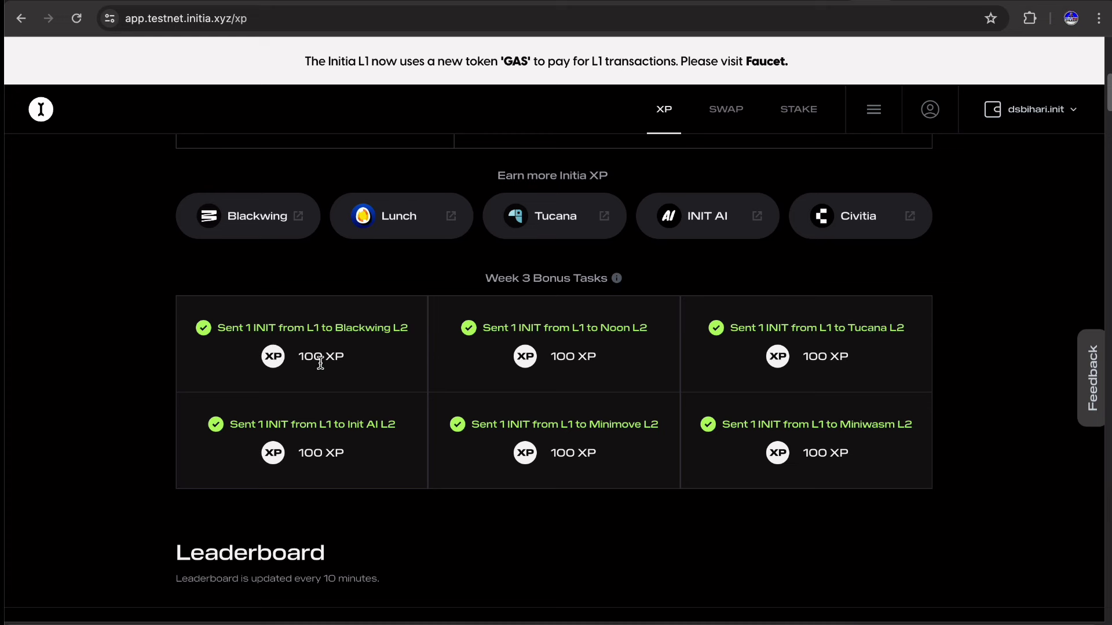
pyautogui.scroll(-1, 321, 363)
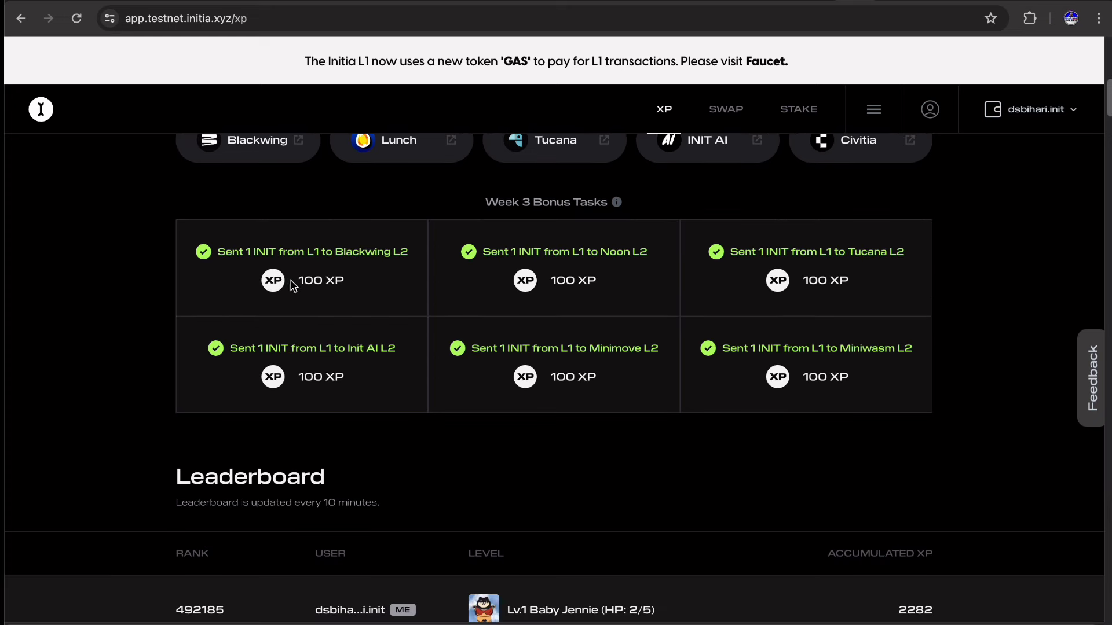
# Examine the bonus task for sending 1 INIT from L1 to Blackwing L2 and its XP reward.
pyautogui.tripleClick(194, 251)
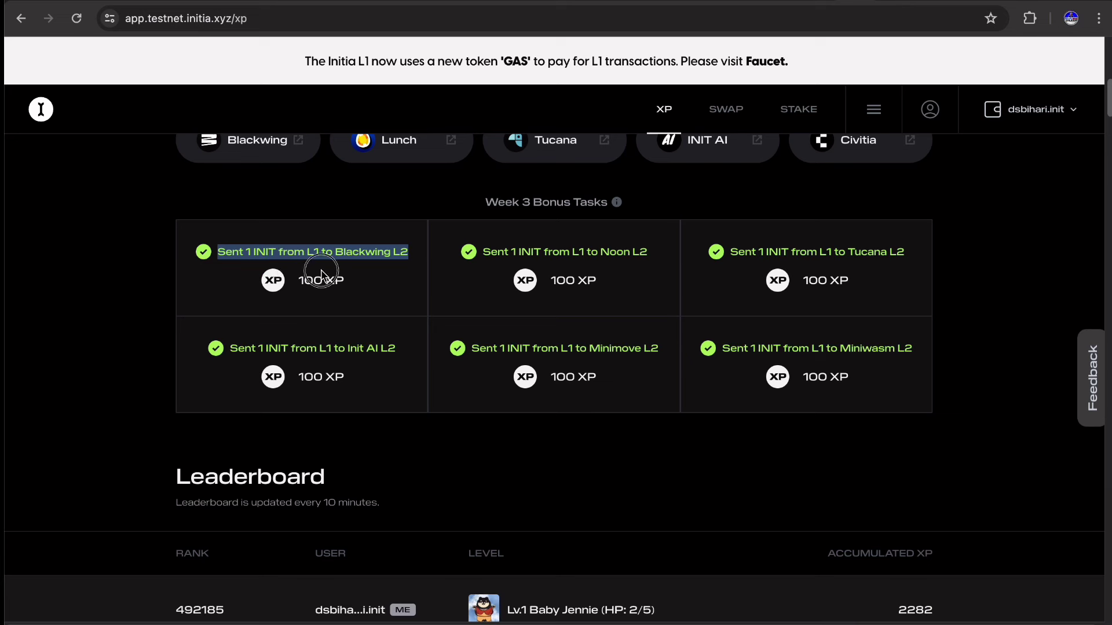
pyautogui.click(382, 291)
pyautogui.moveTo(219, 252); pyautogui.dragTo(409, 253)
pyautogui.click(412, 317)
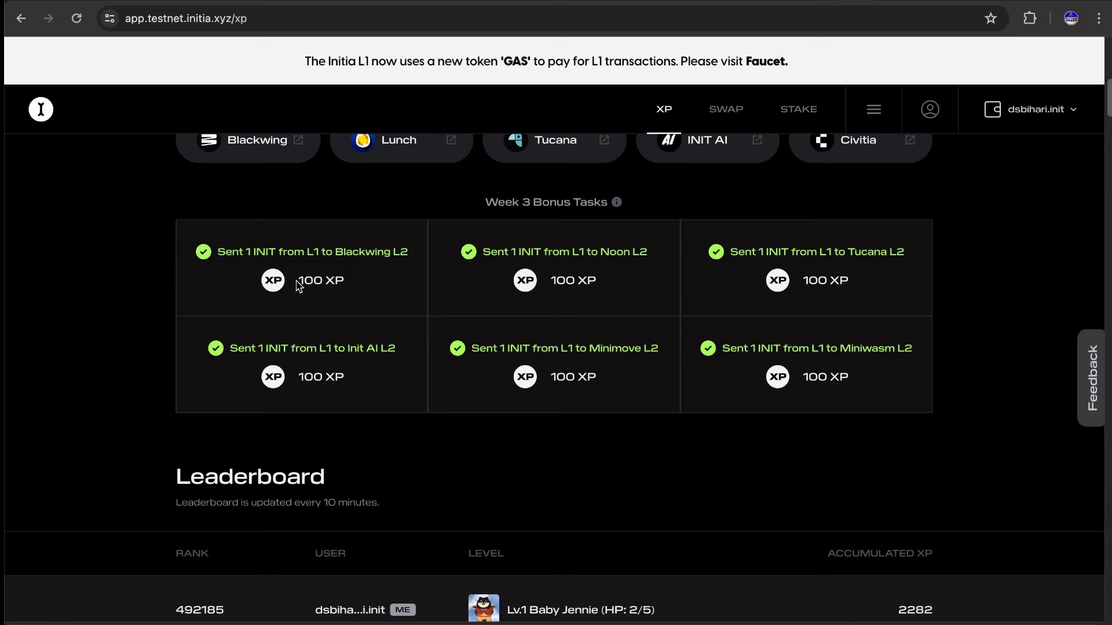
pyautogui.tripleClick(278, 288)
pyautogui.click(385, 293)
pyautogui.scroll(2, 400, 350)
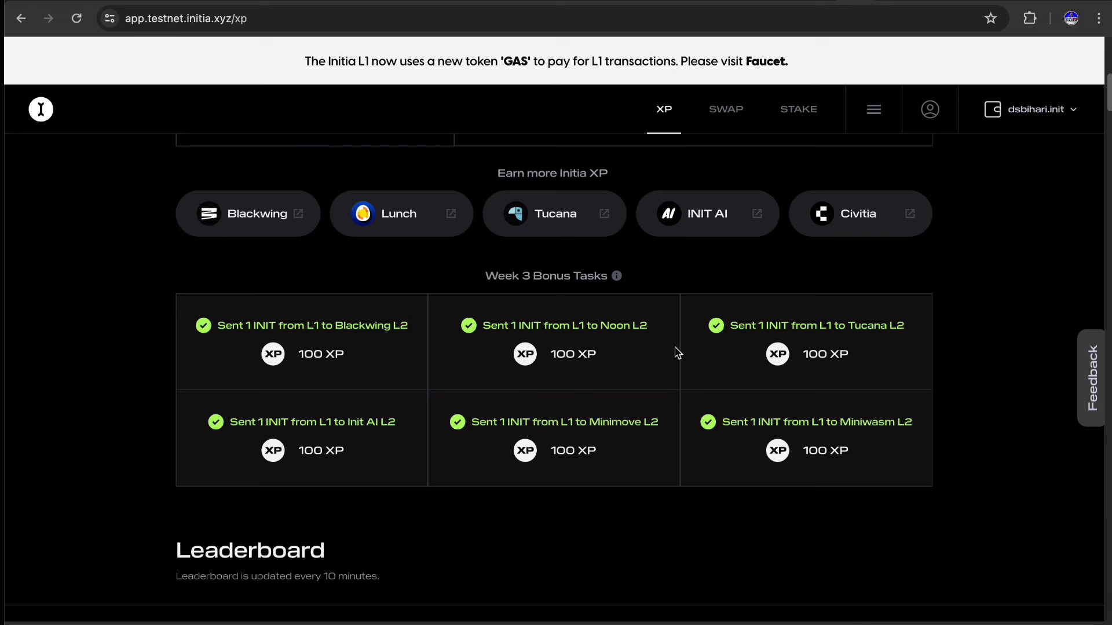
pyautogui.click(152, 252)
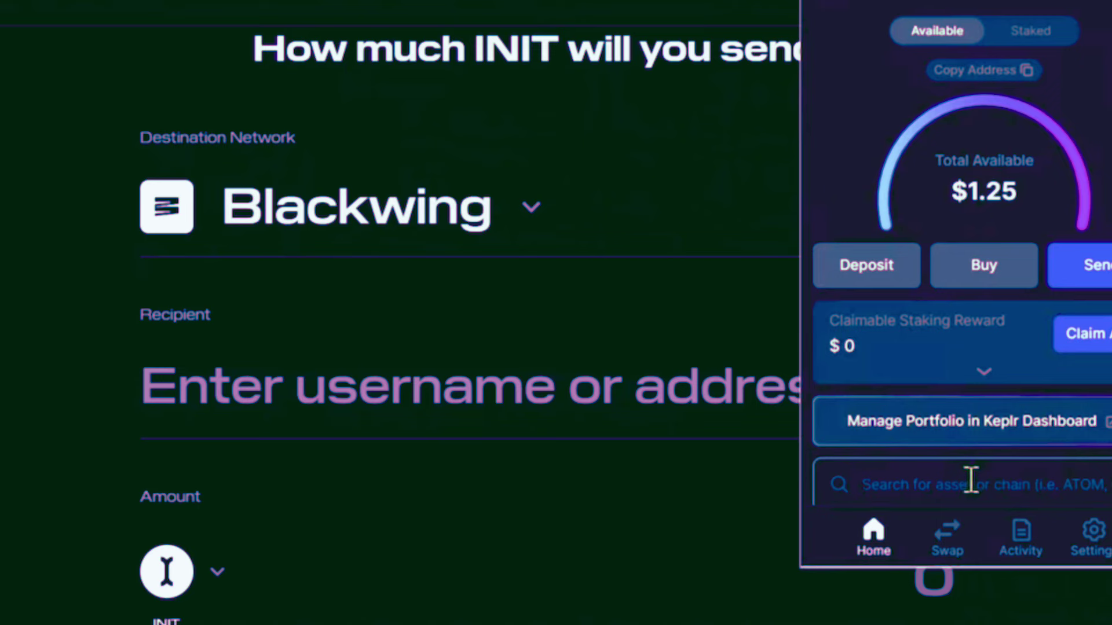
# Find INIT in the Keplr wallet by searching "ini", copy its Initia Testnet address, and paste it as the transfer's recipient.
pyautogui.click(968, 479)
pyautogui.write('ini')
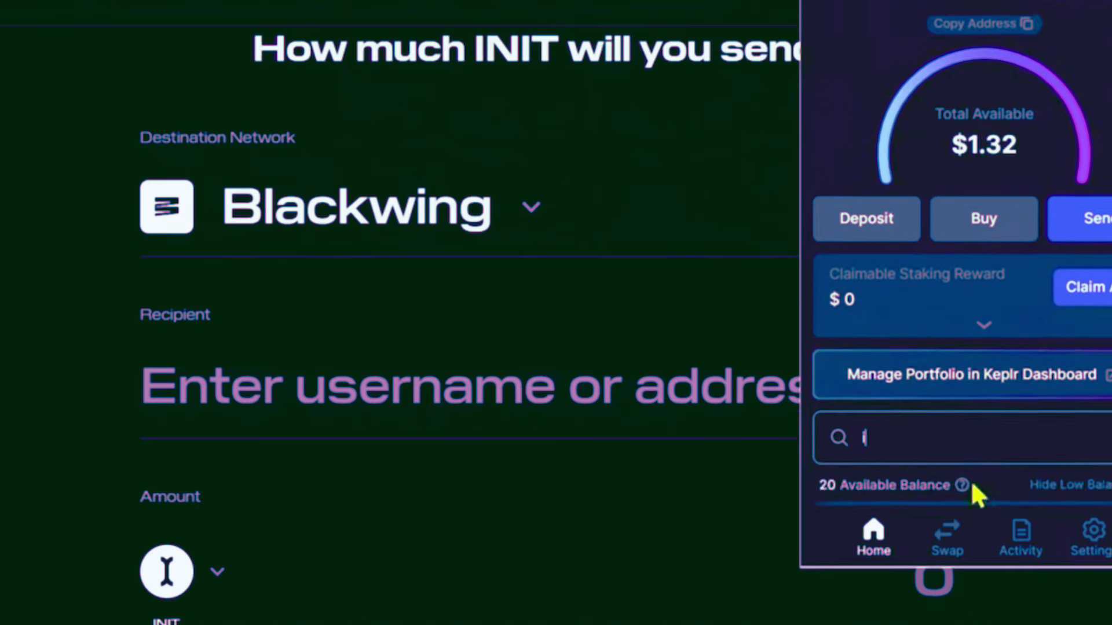
pyautogui.click(959, 458)
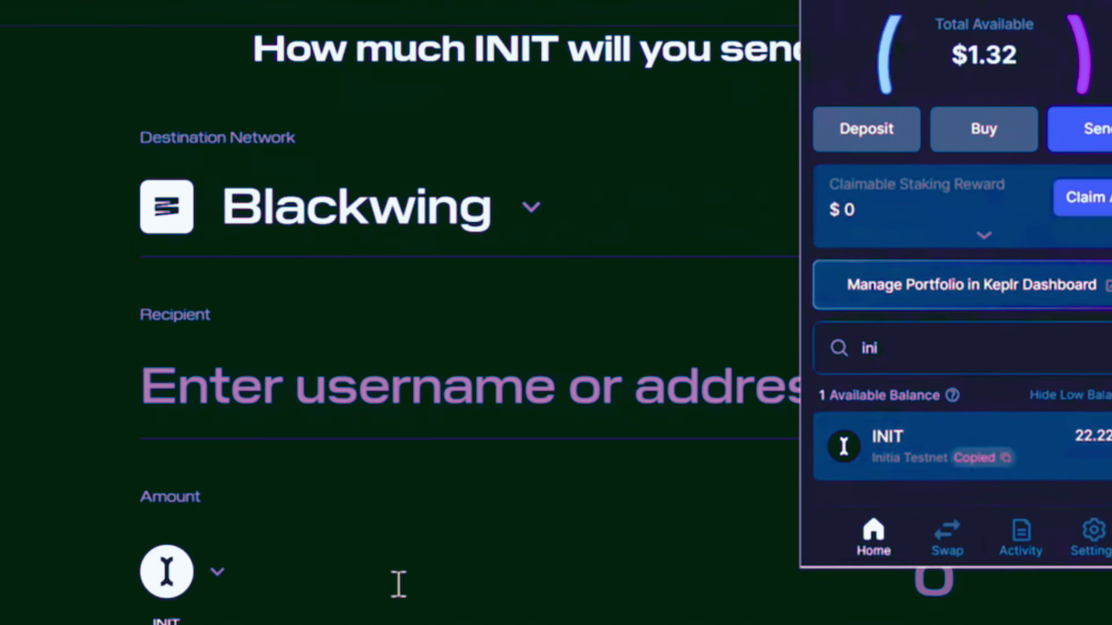
pyautogui.rightClick(317, 412)
pyautogui.click(394, 181)
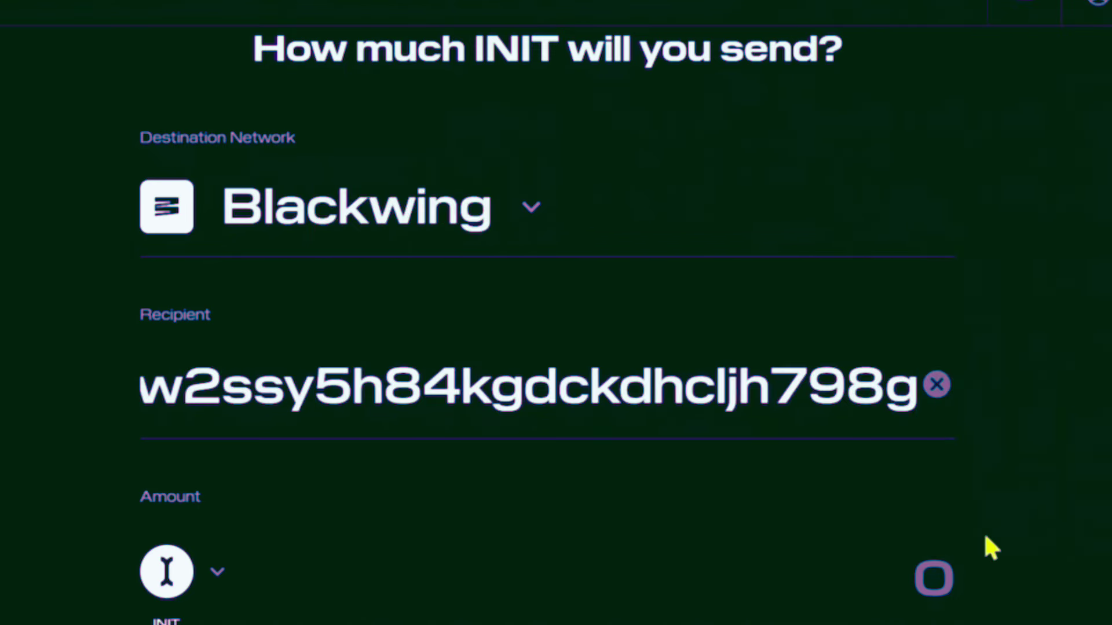
# Set the amount to 1 INIT for the Blackwing transfer, submit it, and approve the InitiateTokenDeposit transaction in the wallet.
pyautogui.scroll(-1, 966, 585)
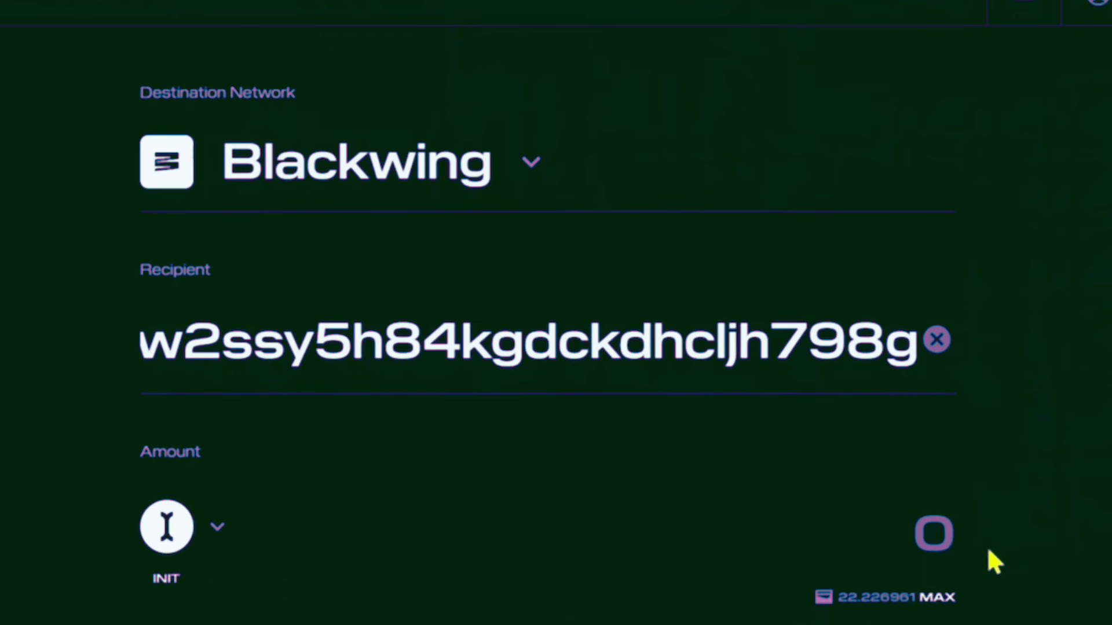
pyautogui.click(935, 545)
pyautogui.write('1')
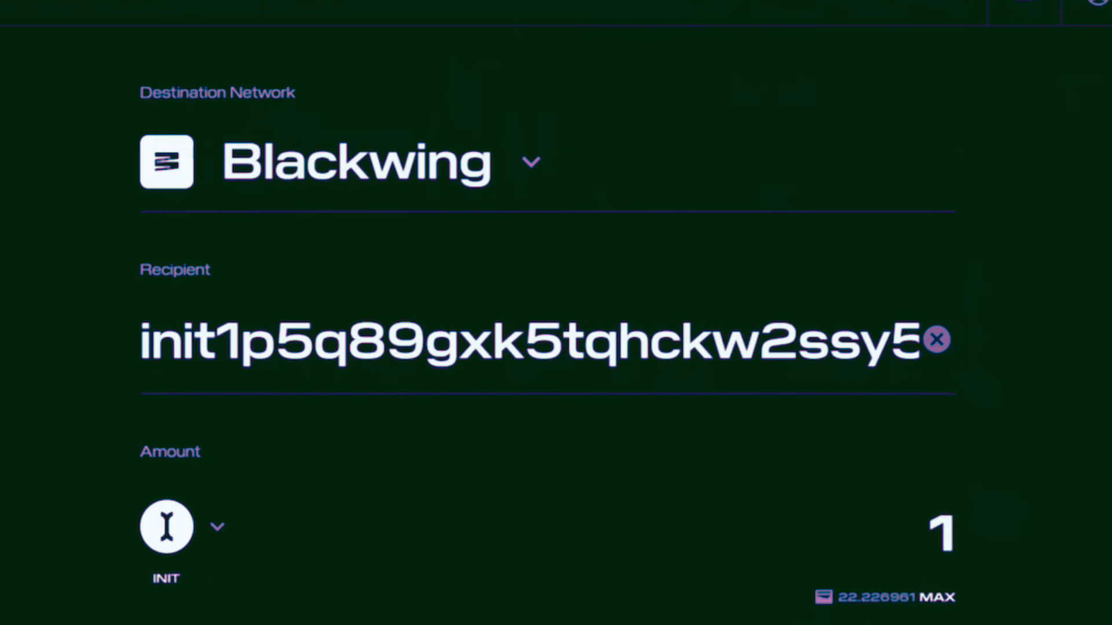
pyautogui.press('Return')
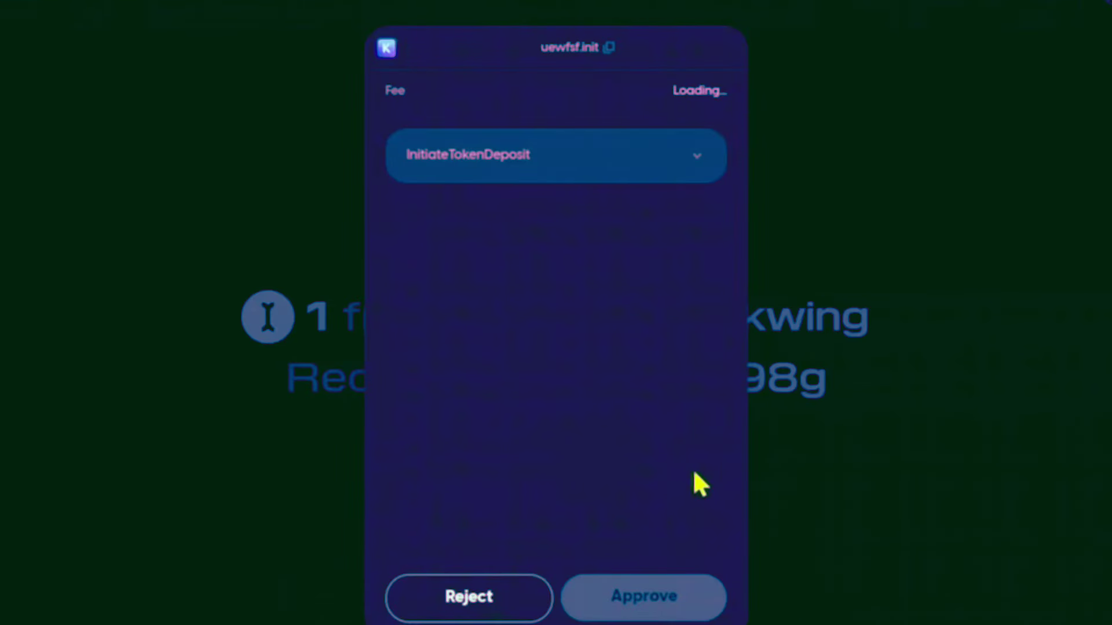
pyautogui.click(642, 596)
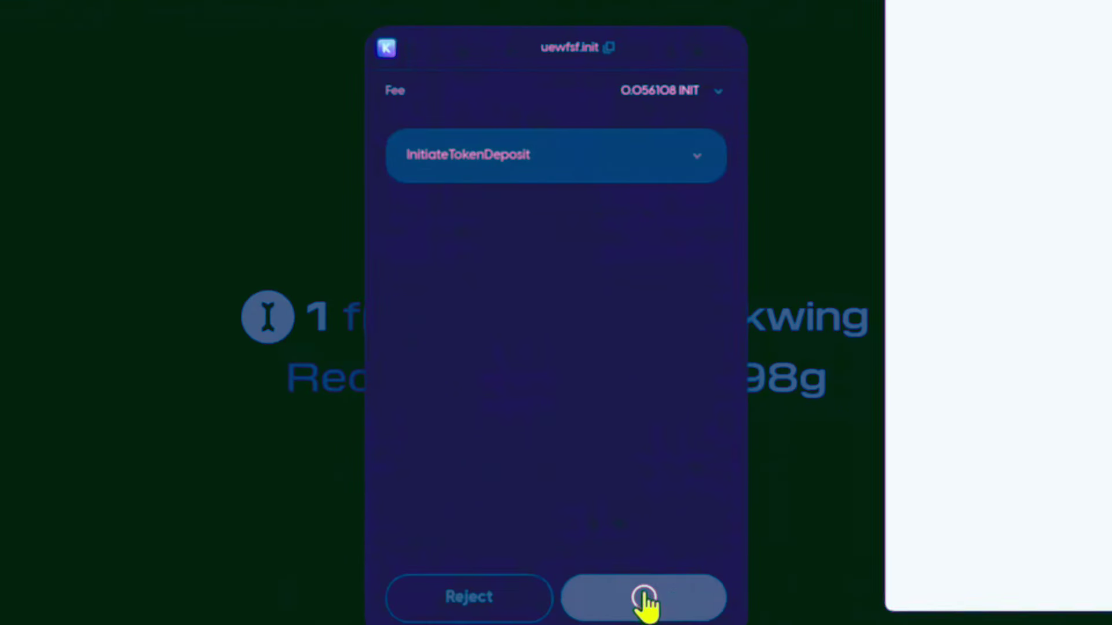
pyautogui.click(1107, 586)
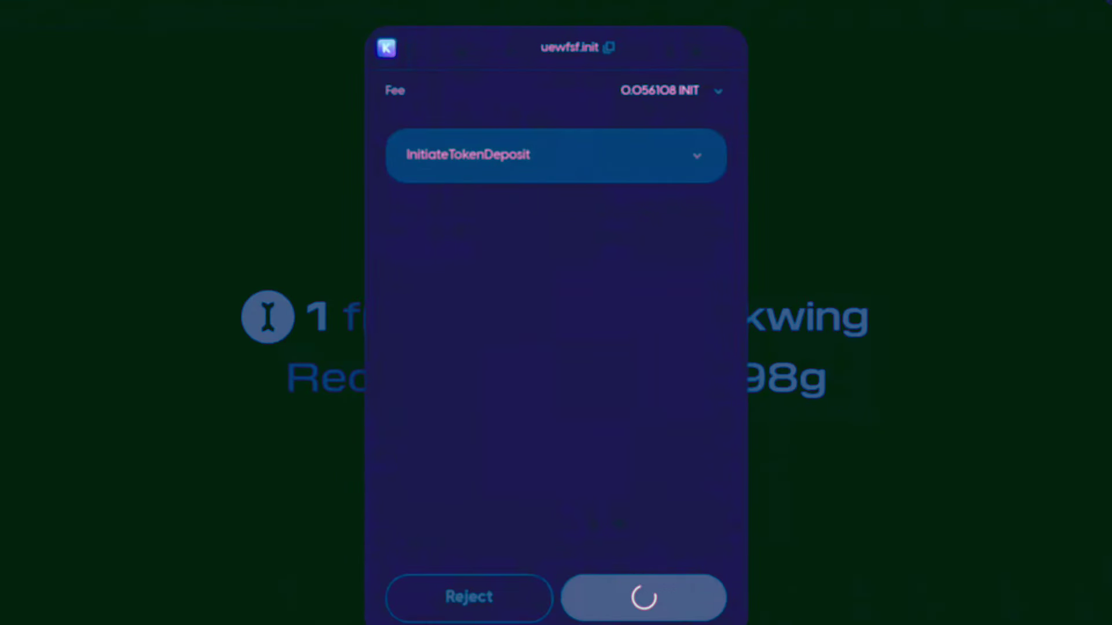
# Check the transfer confirmation and the account's remaining assets and staking.
pyautogui.moveTo(462, 226); pyautogui.dragTo(667, 234)
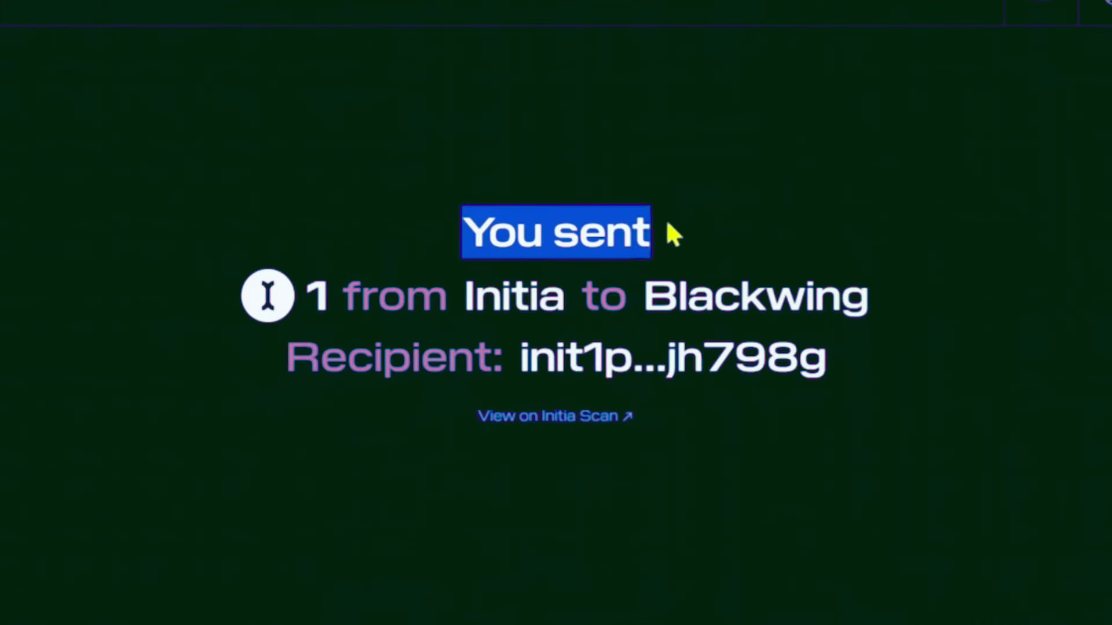
pyautogui.click(689, 237)
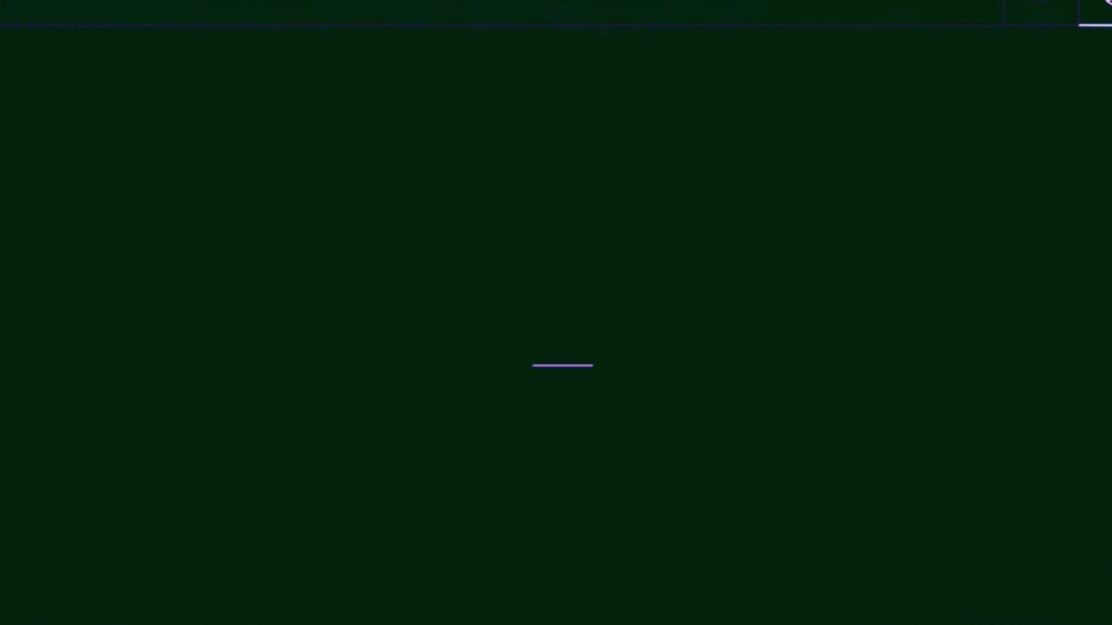
pyautogui.scroll(-5, 753, 318)
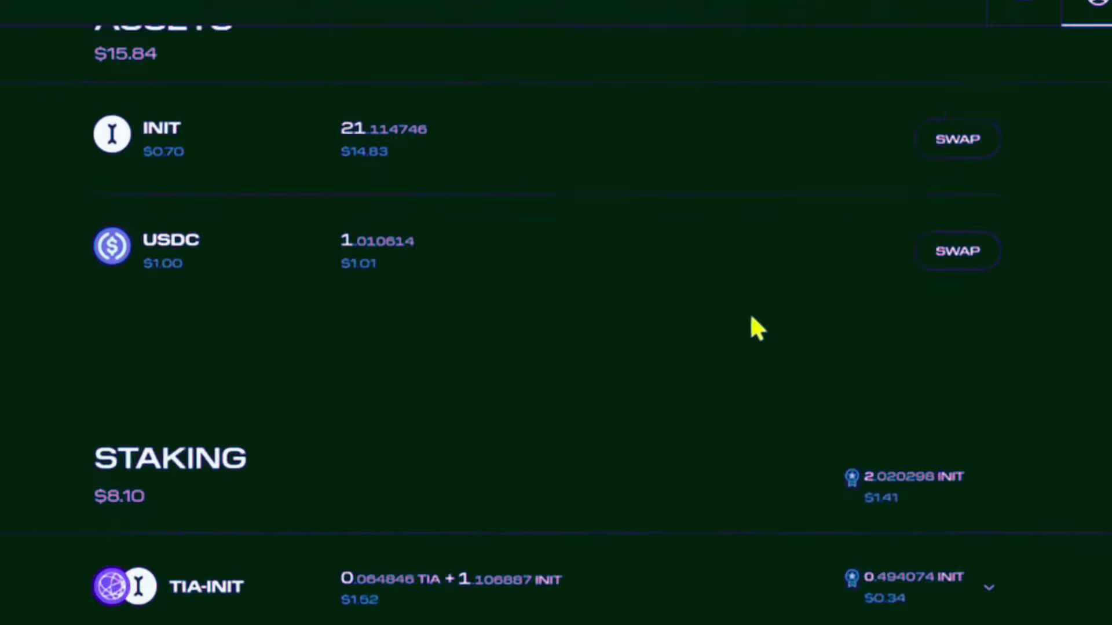
# Return to the XP page and check the Blackwing L2 task under Week 3 Bonus Tasks.
pyautogui.click(761, 16)
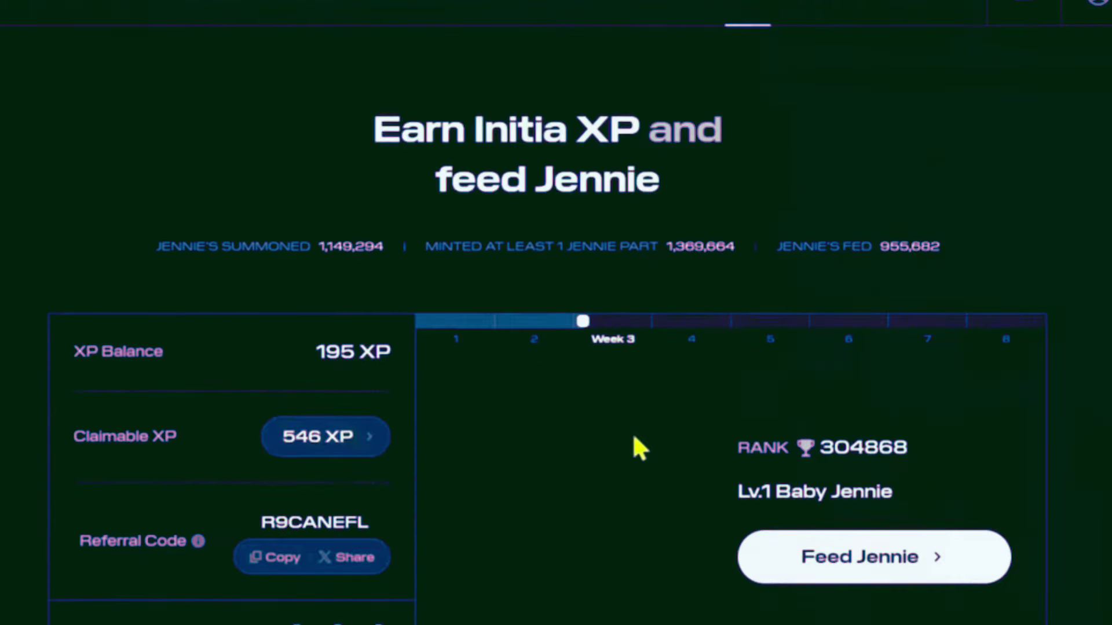
pyautogui.scroll(-10, 655, 446)
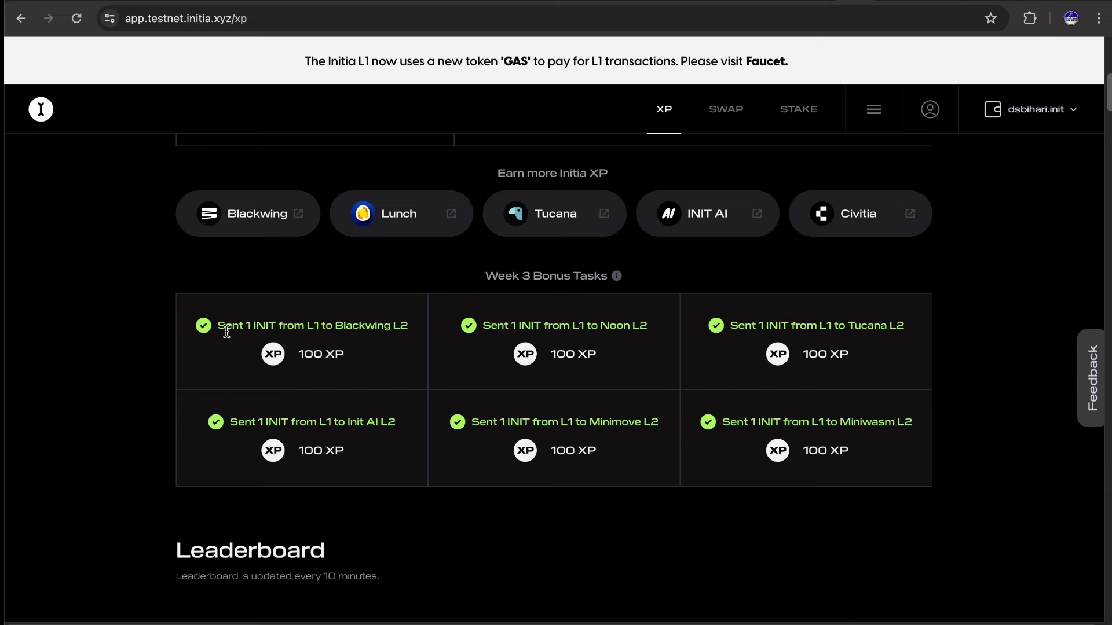
pyautogui.moveTo(217, 325); pyautogui.dragTo(405, 326)
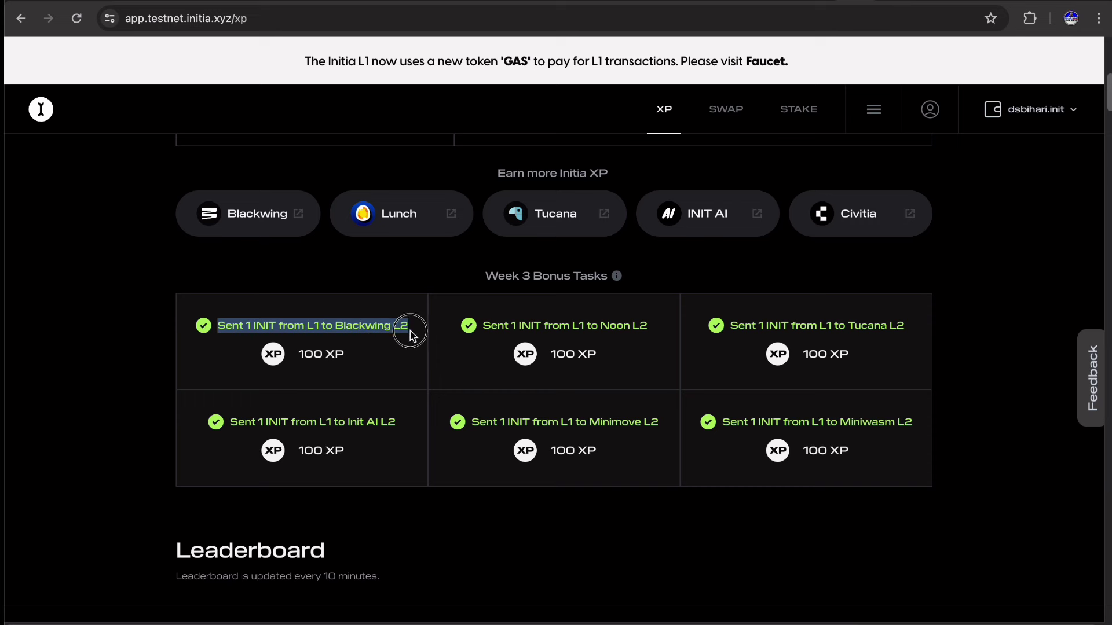
# Review the Week 3 Bonus Tasks, including the Noon and Tucana L2 transfers, and the XP reward for each.
pyautogui.click(491, 333)
pyautogui.moveTo(488, 327); pyautogui.dragTo(619, 331)
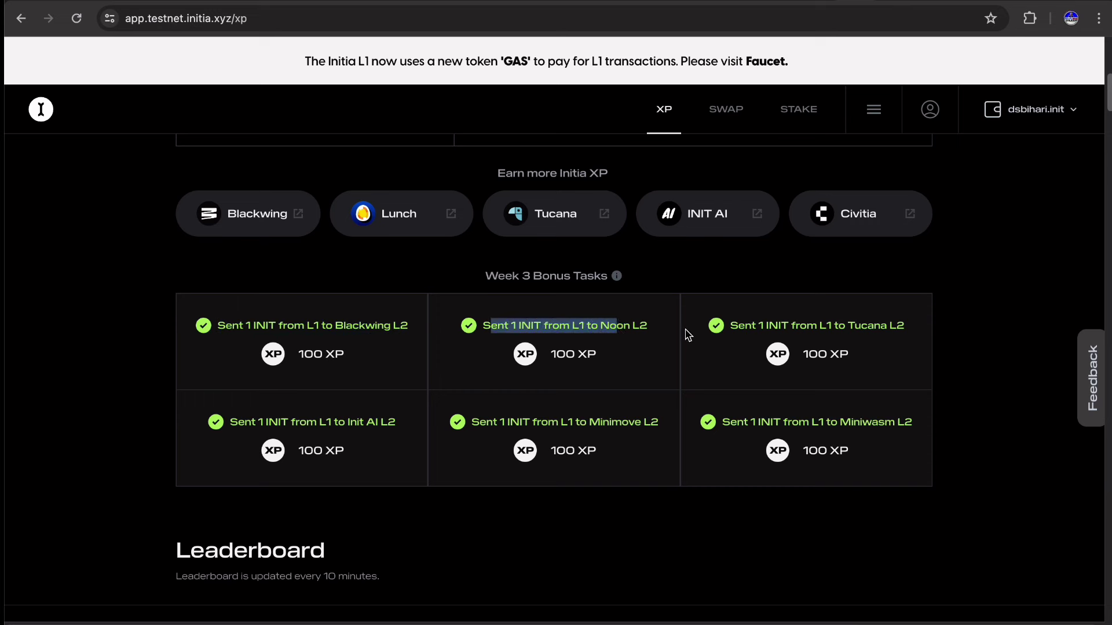
pyautogui.click(665, 336)
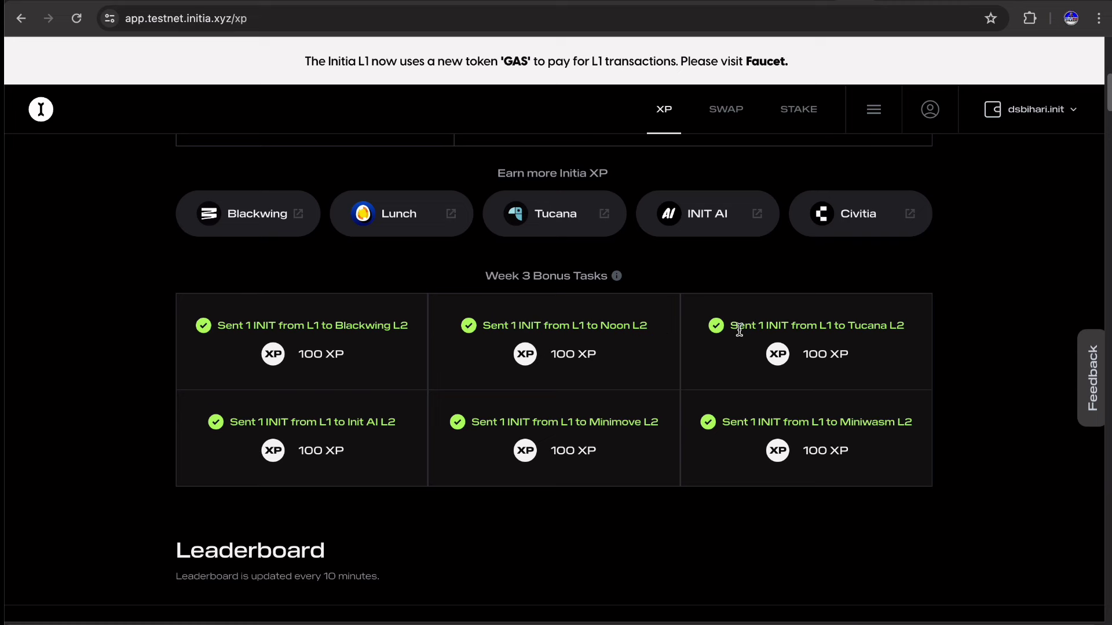
pyautogui.moveTo(736, 329); pyautogui.dragTo(770, 330)
pyautogui.moveTo(825, 331); pyautogui.dragTo(856, 337)
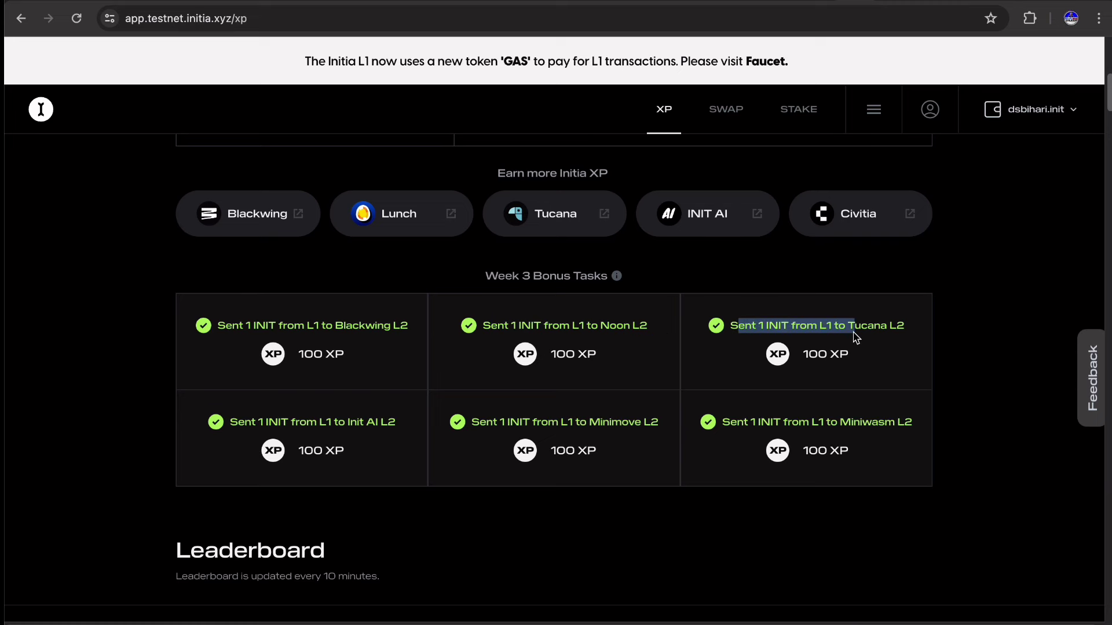
pyautogui.click(904, 342)
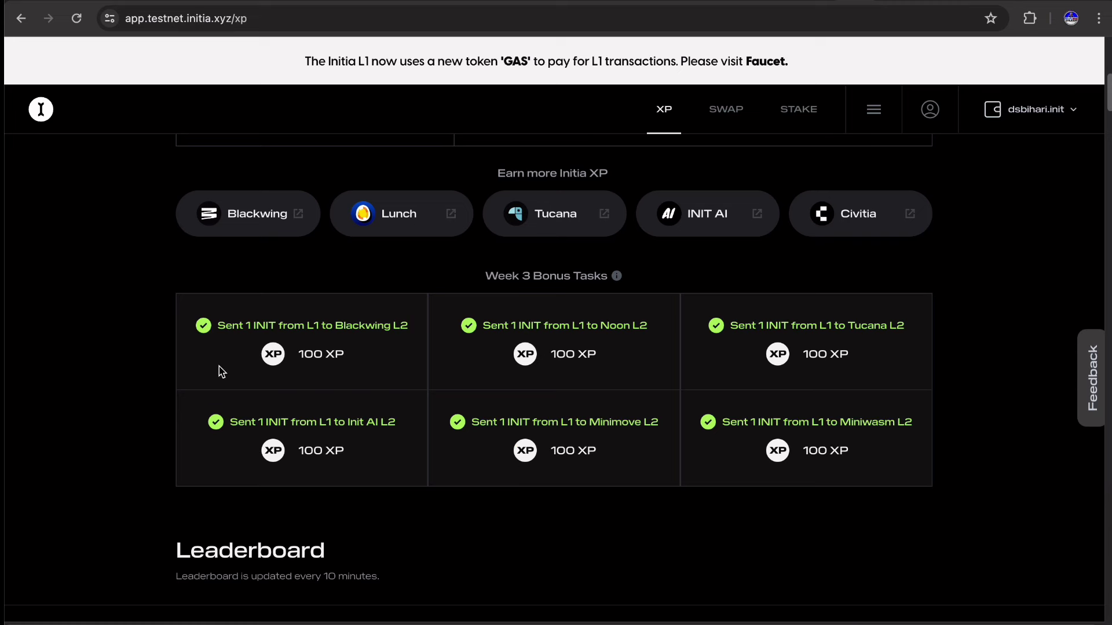
pyautogui.moveTo(184, 323); pyautogui.dragTo(994, 486)
pyautogui.click(994, 487)
pyautogui.scroll(-2, 345, 329)
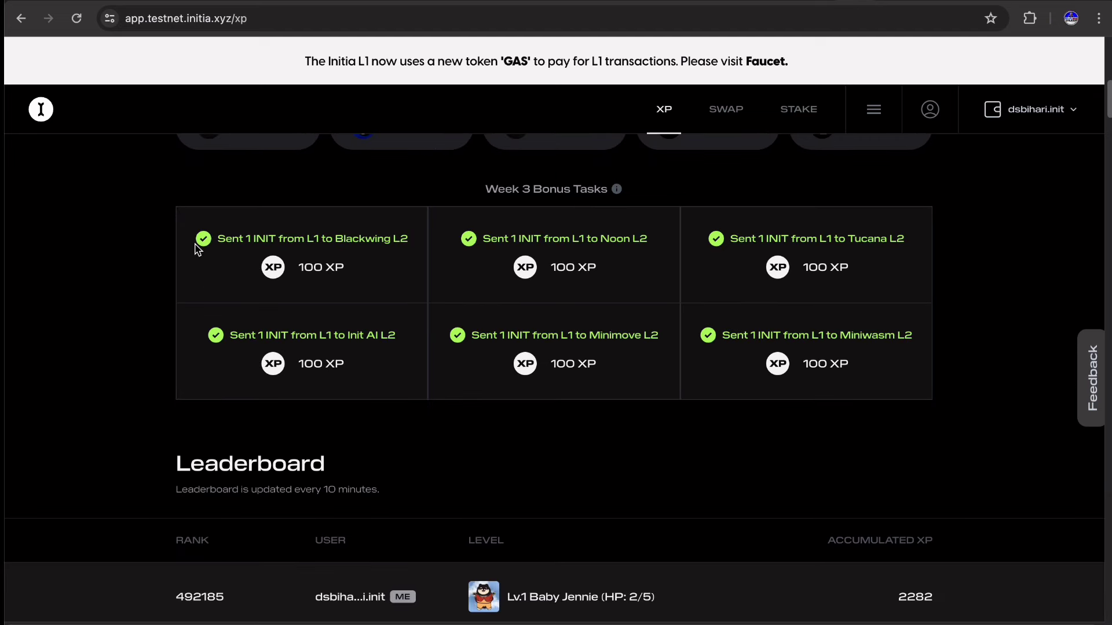
pyautogui.moveTo(195, 249); pyautogui.dragTo(377, 293)
pyautogui.click(412, 288)
# Open the Feed Jennie page and try to feed Jennie the Canned Food.
pyautogui.scroll(7, 741, 408)
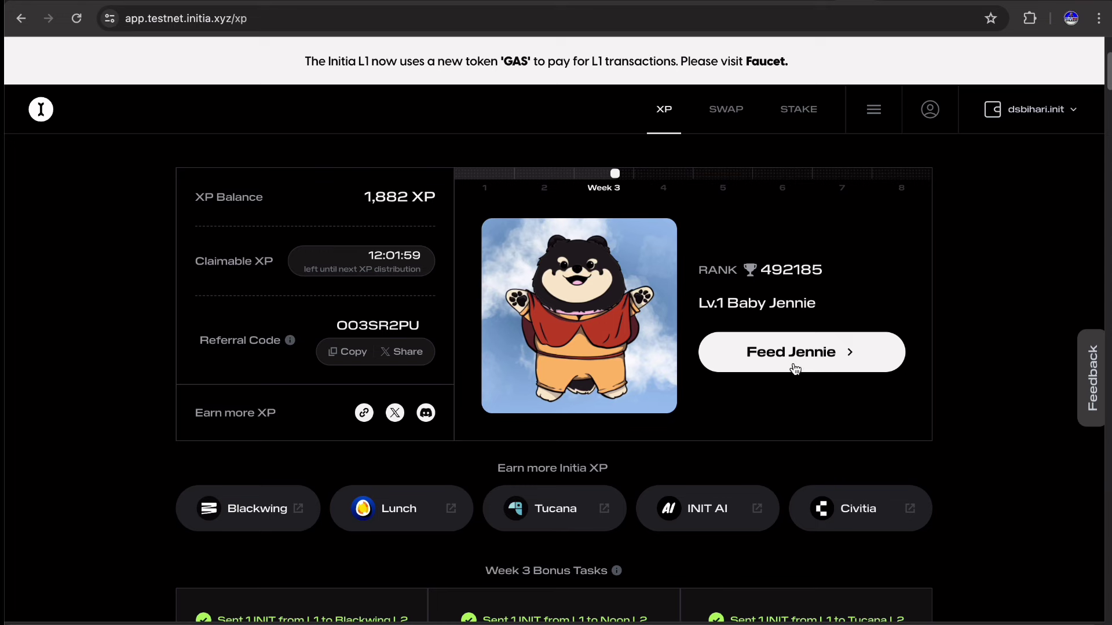
pyautogui.click(816, 365)
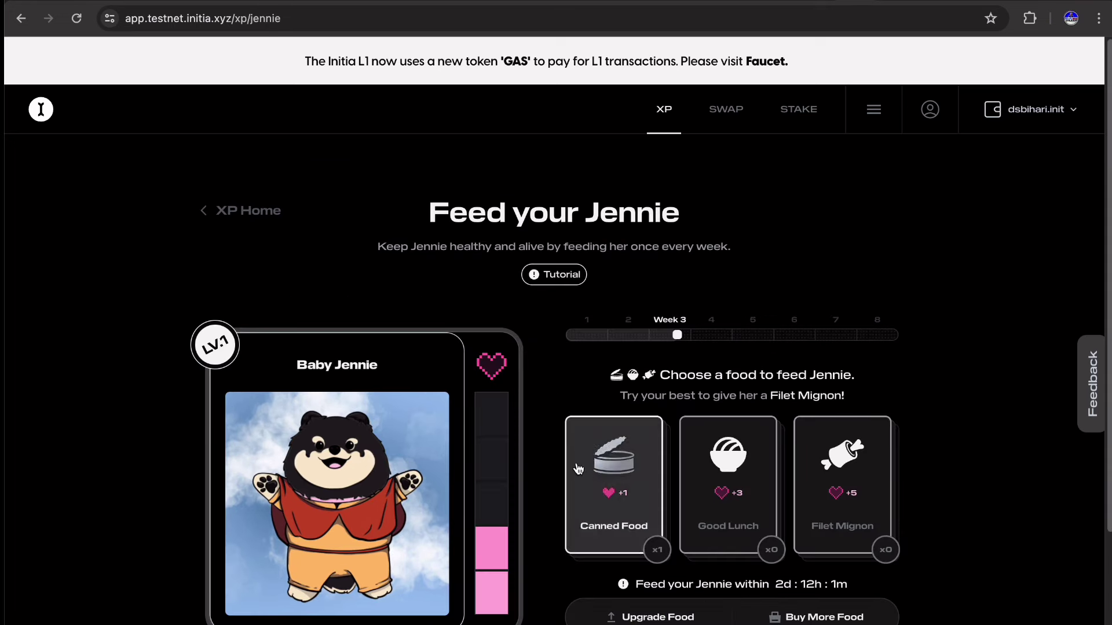
pyautogui.scroll(-2, 560, 482)
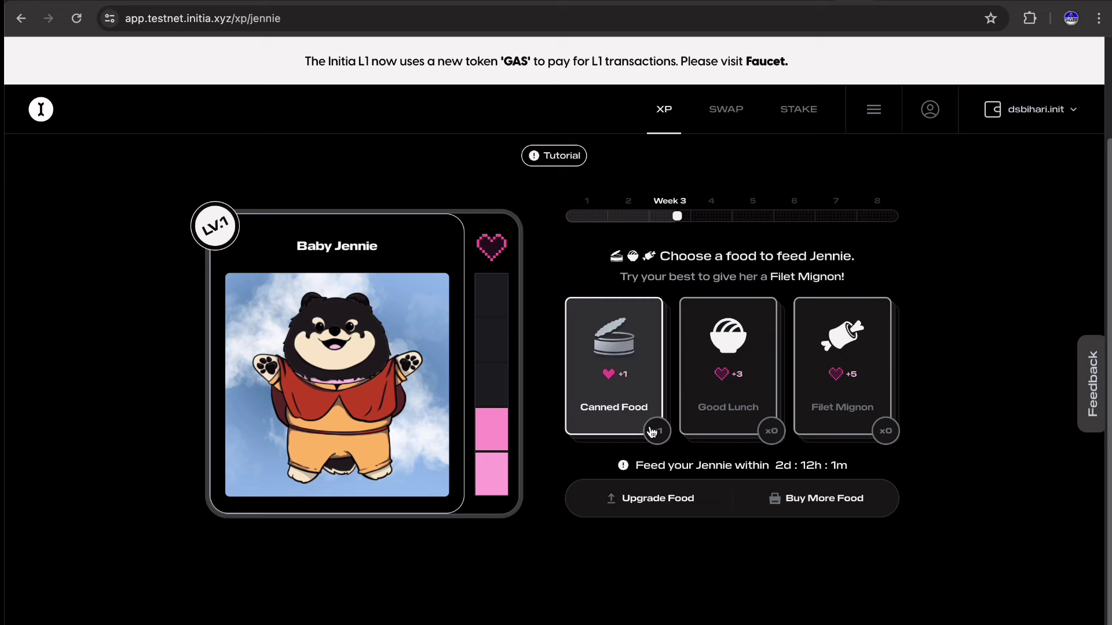
pyautogui.click(614, 371)
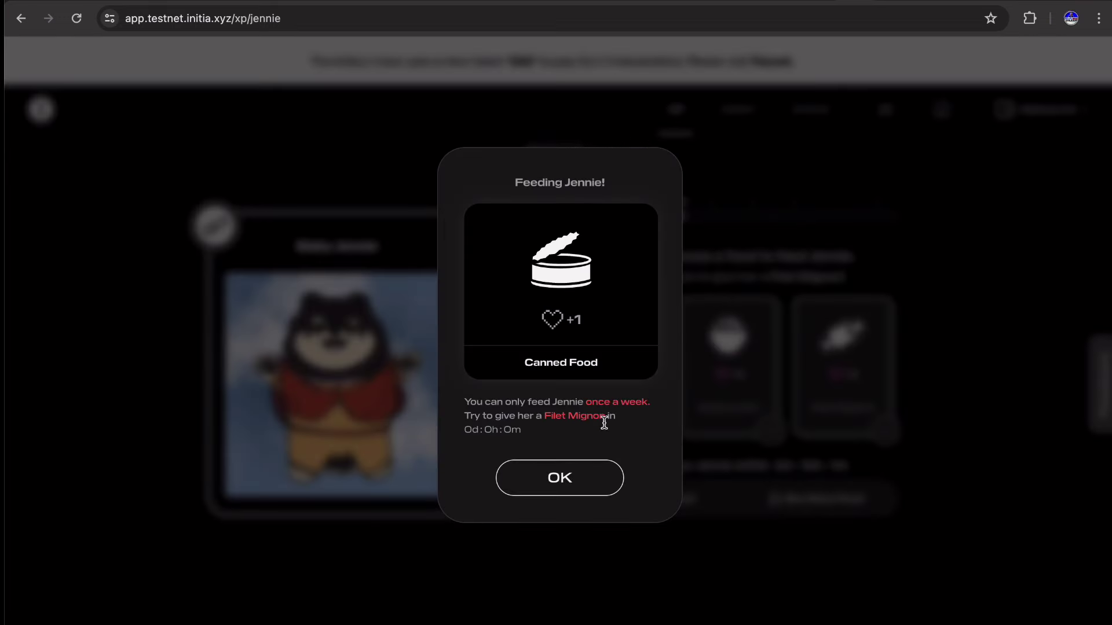
pyautogui.press('Escape')
pyautogui.scroll(2, 572, 220)
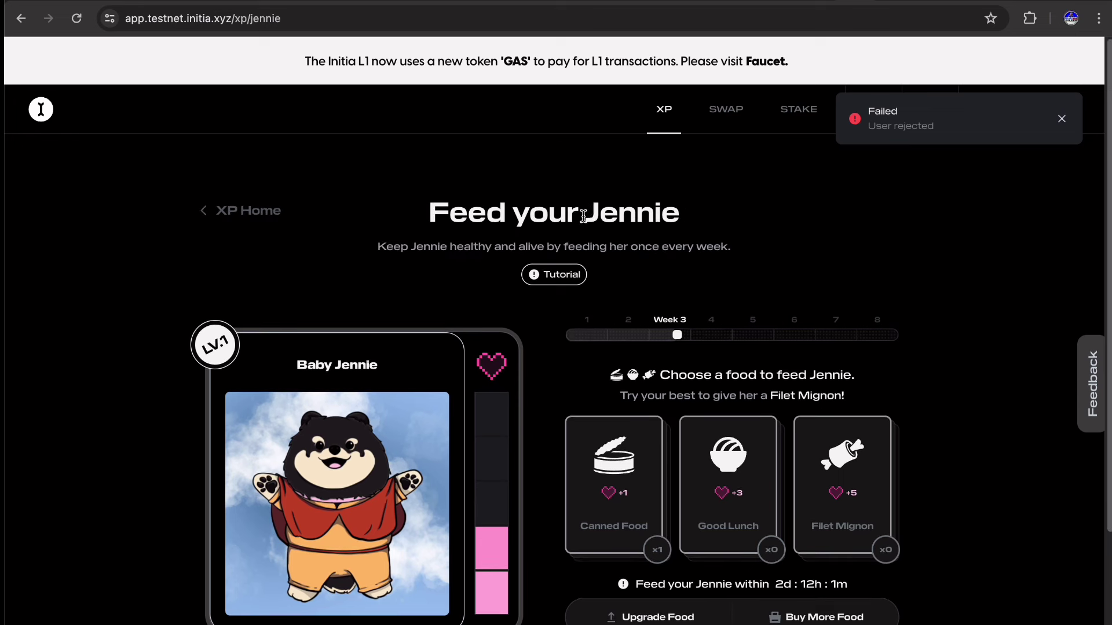
# Return to the XP home page and check Jennie's level, the Week 3 Bonus Tasks and the XP balance.
pyautogui.click(277, 214)
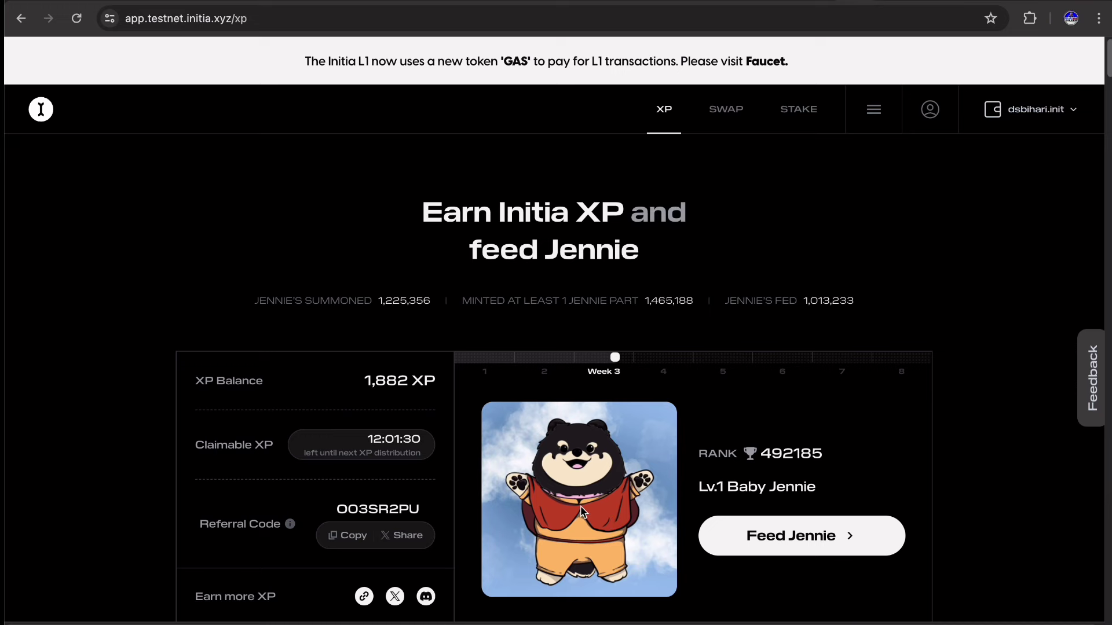
pyautogui.scroll(-3, 588, 503)
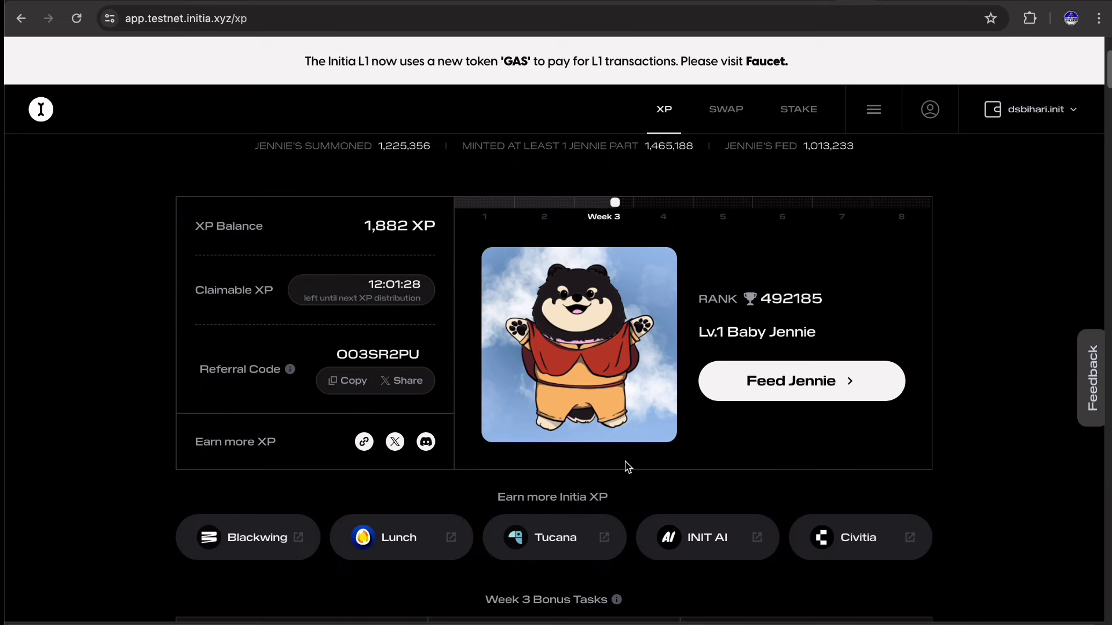
pyautogui.moveTo(817, 339); pyautogui.dragTo(698, 339)
pyautogui.click(850, 350)
pyautogui.scroll(-5, 848, 475)
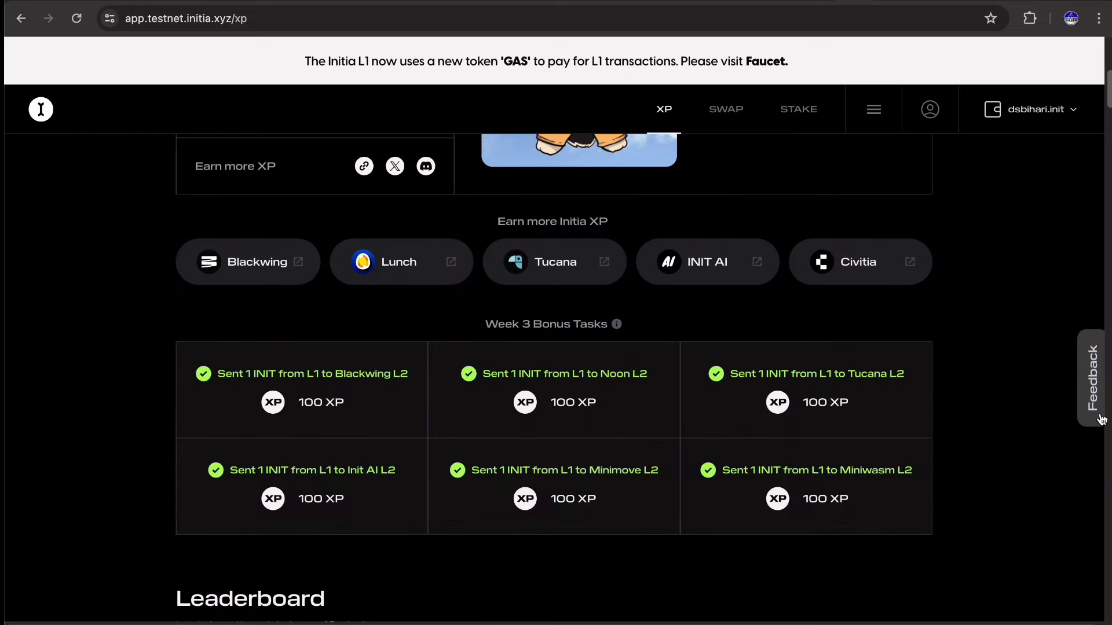
pyautogui.scroll(5, 1043, 299)
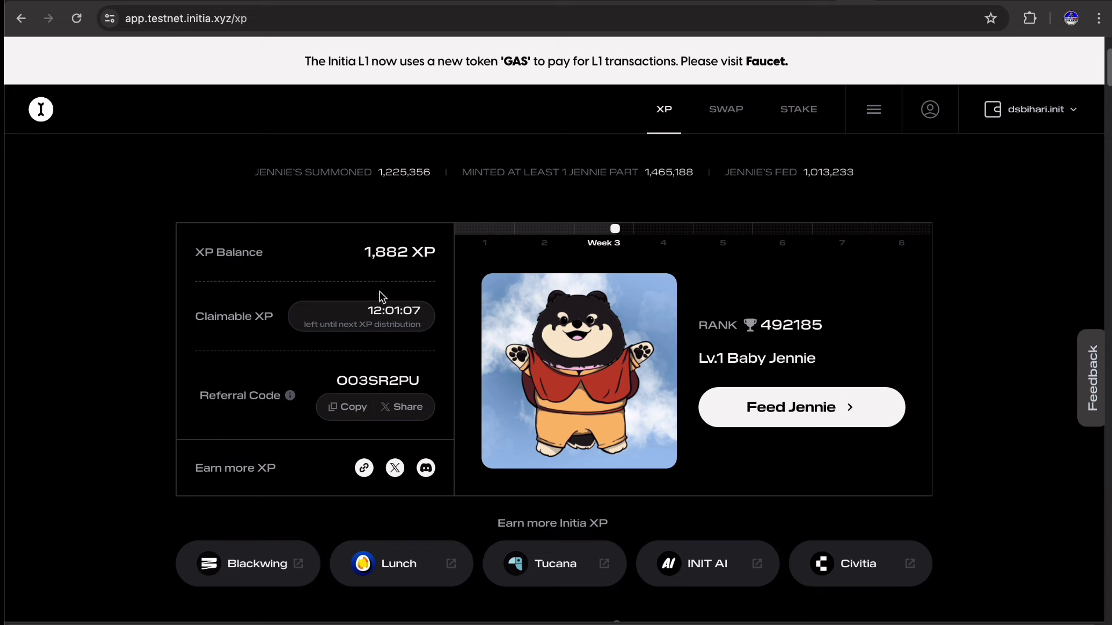
pyautogui.moveTo(362, 265); pyautogui.dragTo(442, 261)
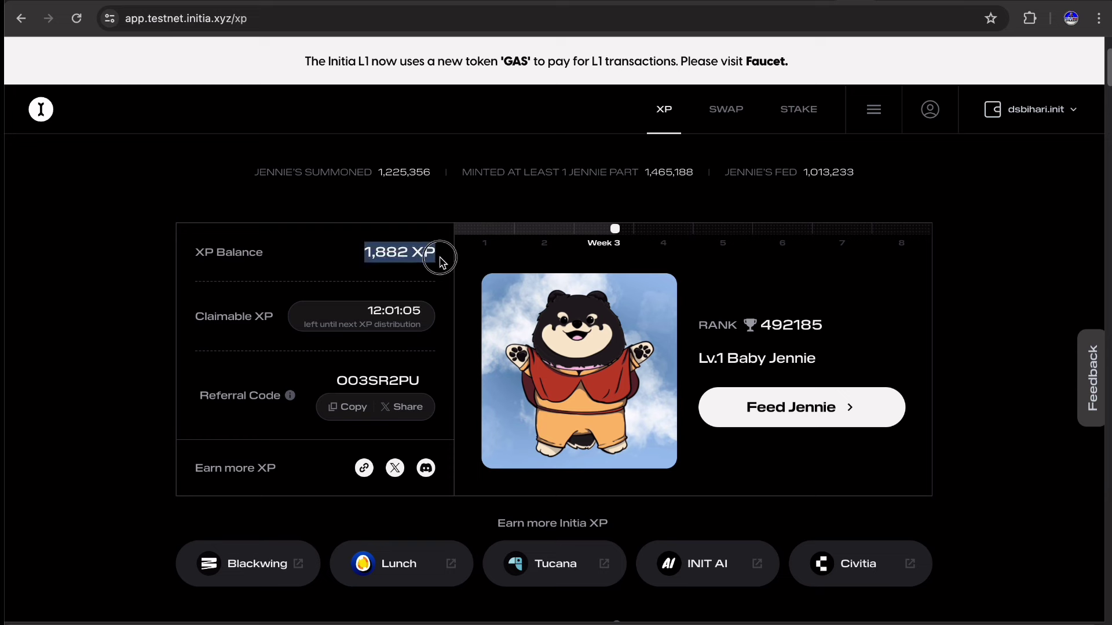
pyautogui.click(498, 308)
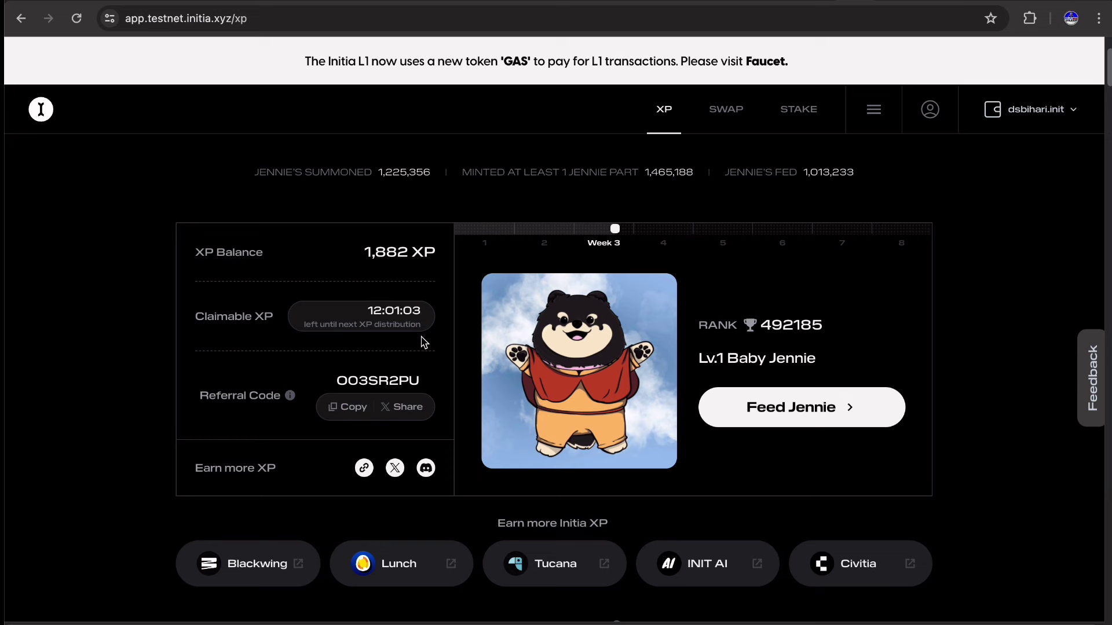